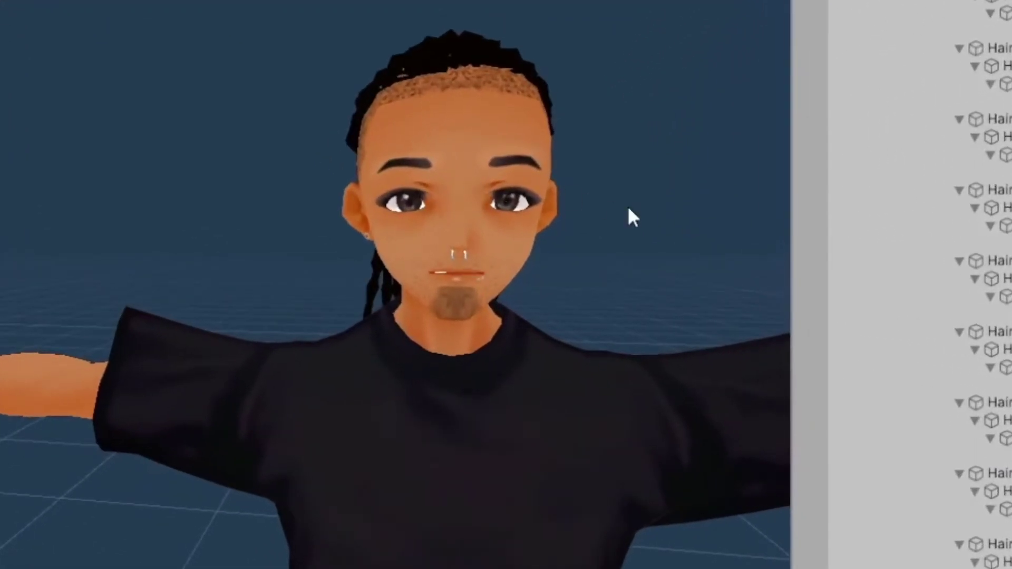
- Examine the LoopsWayne avatar's head and upper body in the scene from several angles and distances
middle_click_drag(627, 207, 282, 203)
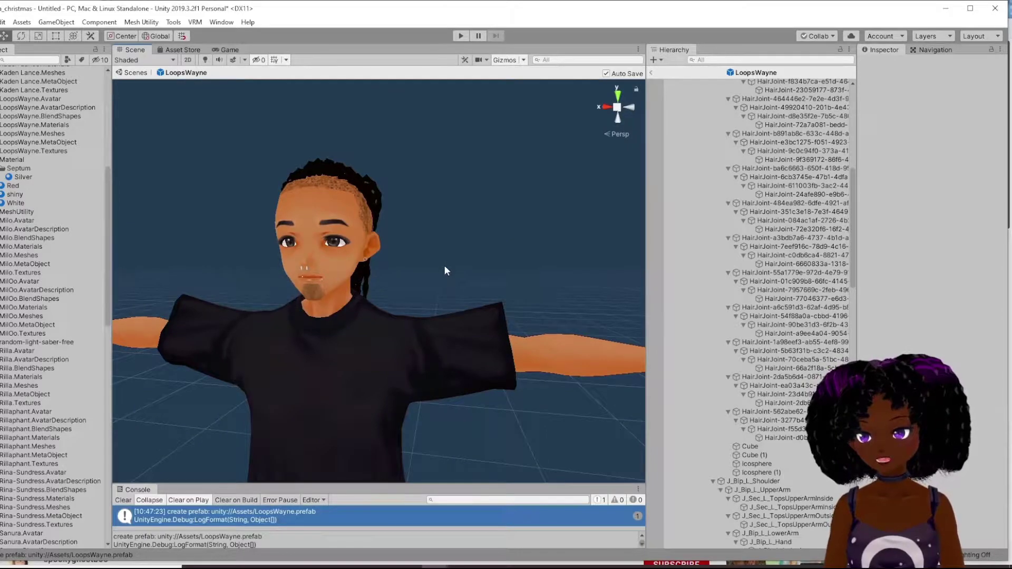
scroll(445, 266, "up", 3)
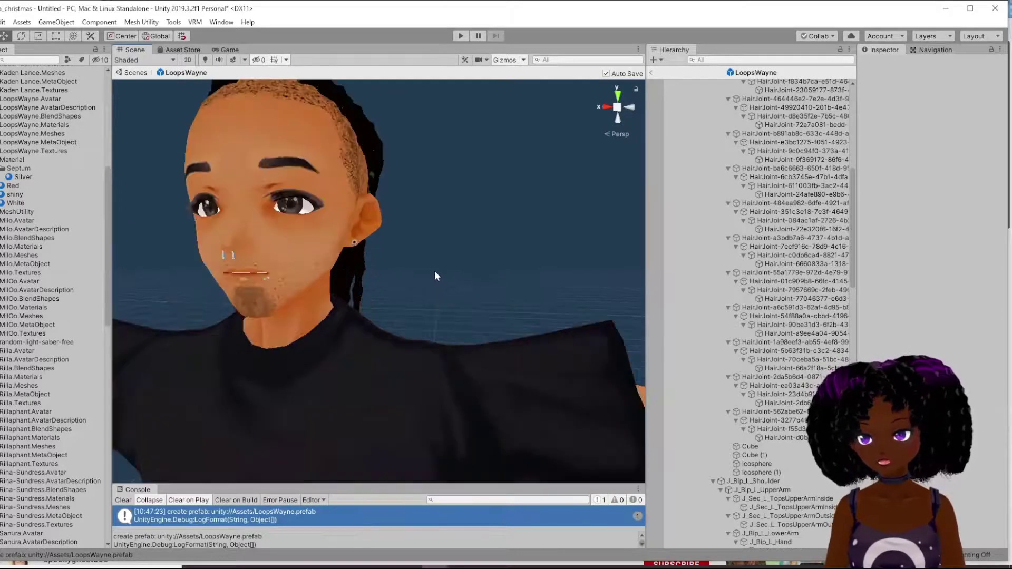
left_click_drag(434, 270, 615, 299, "alt")
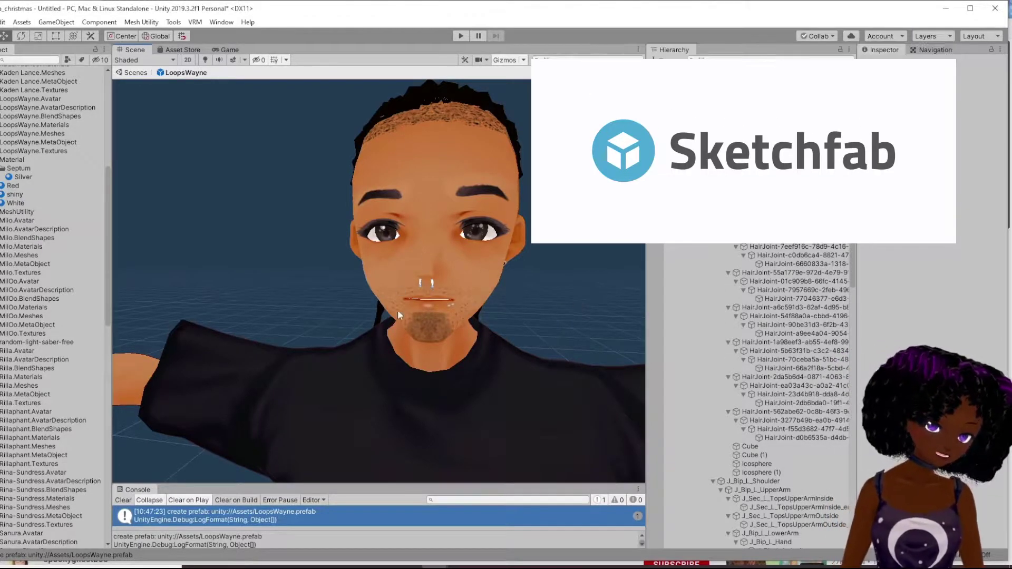
scroll(578, 327, "down", 10)
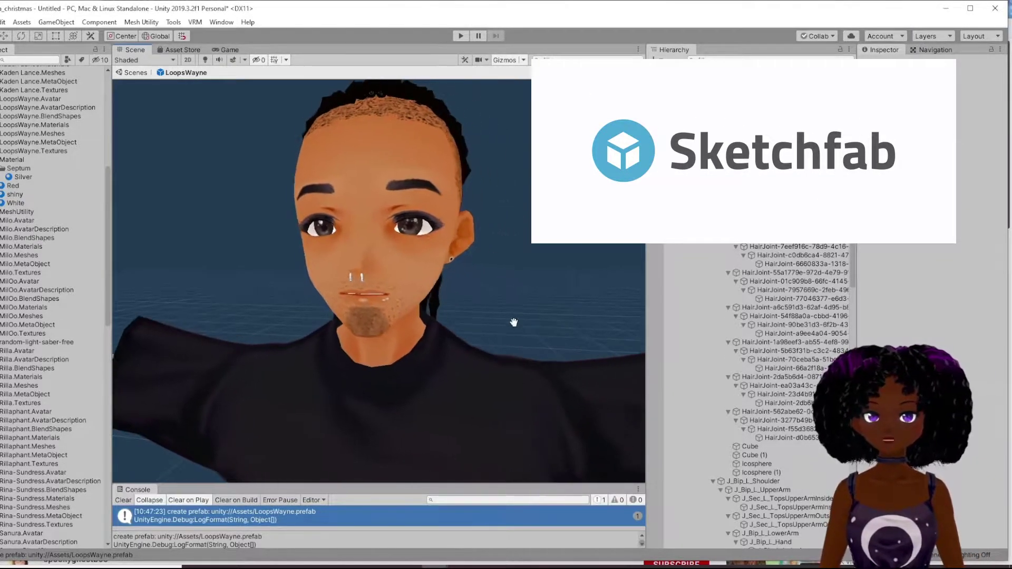
middle_click_drag(471, 322, 436, 275)
scroll(403, 245, "up", 5)
scroll(400, 245, "up", 3)
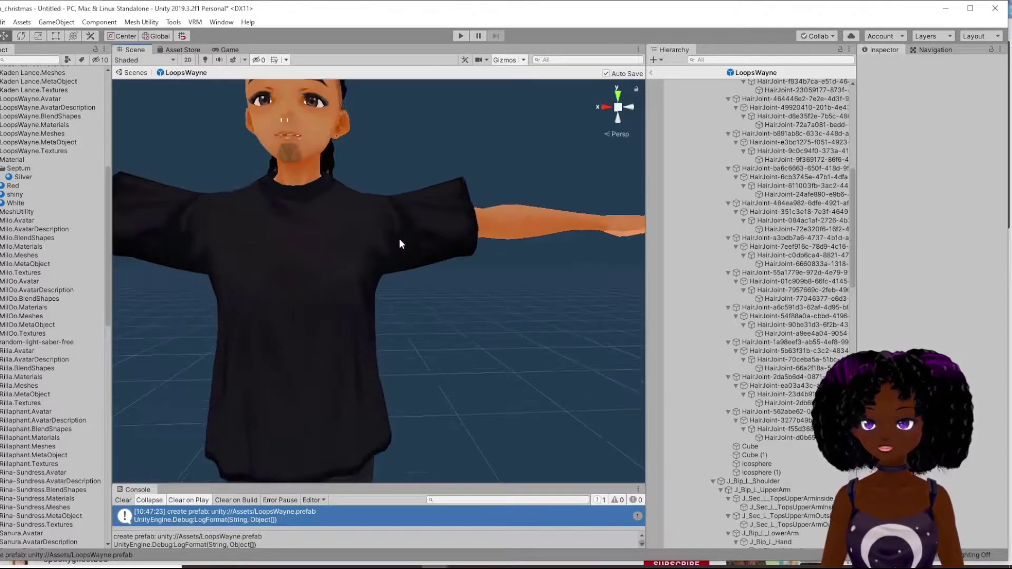
middle_click_drag(402, 242, 530, 368)
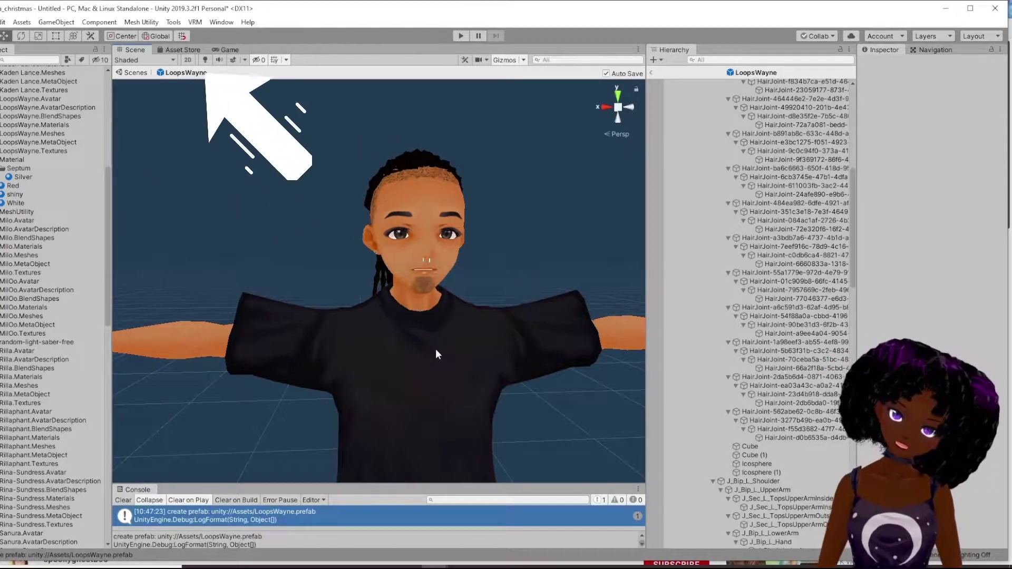
- Open the Unity Asset Store and search it for "headphone"
left_click(185, 51)
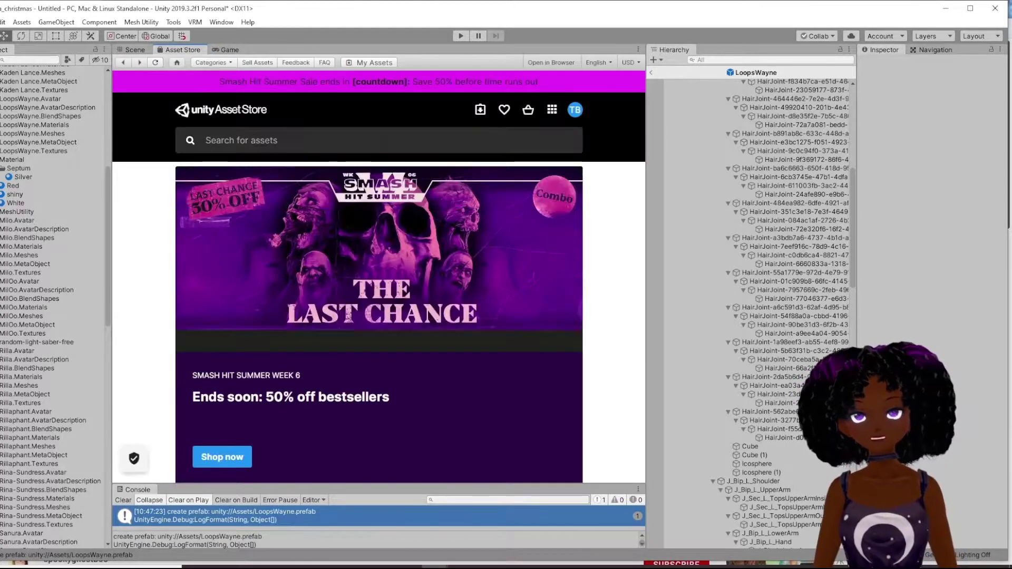
left_click(365, 147)
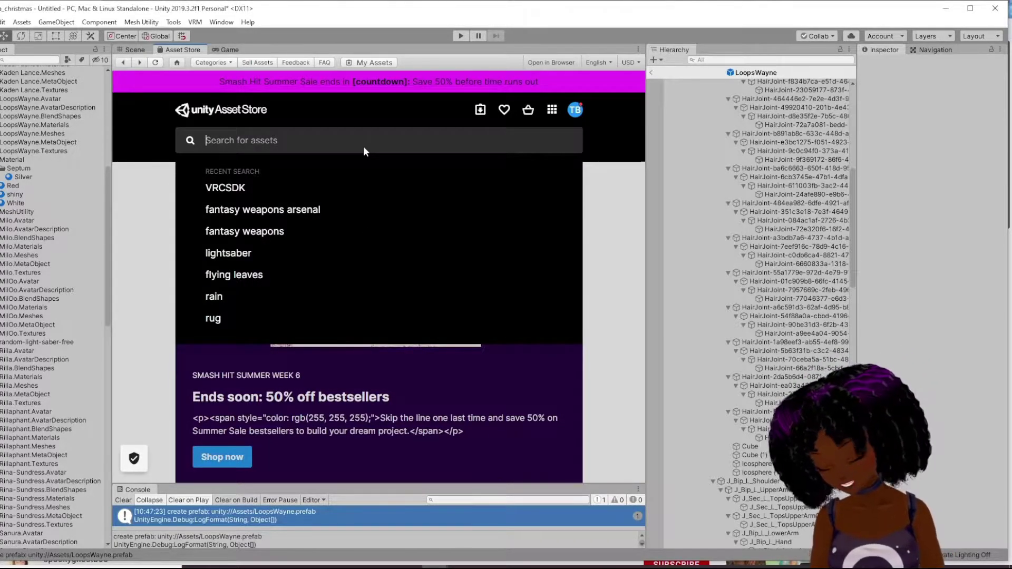
type("headphone")
key("Return")
- Browse the headphone assets and their prices in the store results, and return to the avatar's scene view
scroll(441, 303, "down", 2)
scroll(441, 304, "down", 6)
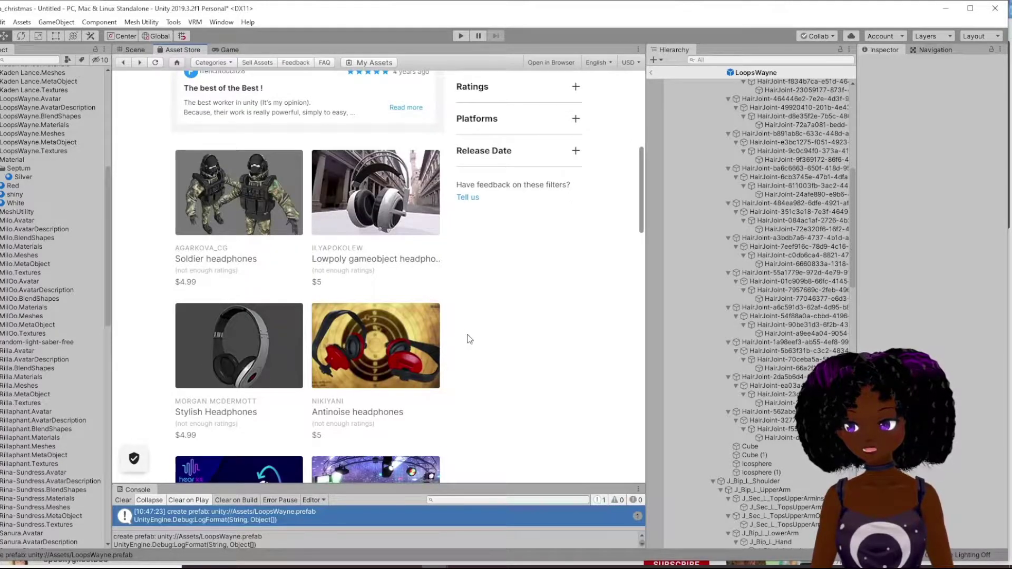
scroll(469, 339, "down", 5)
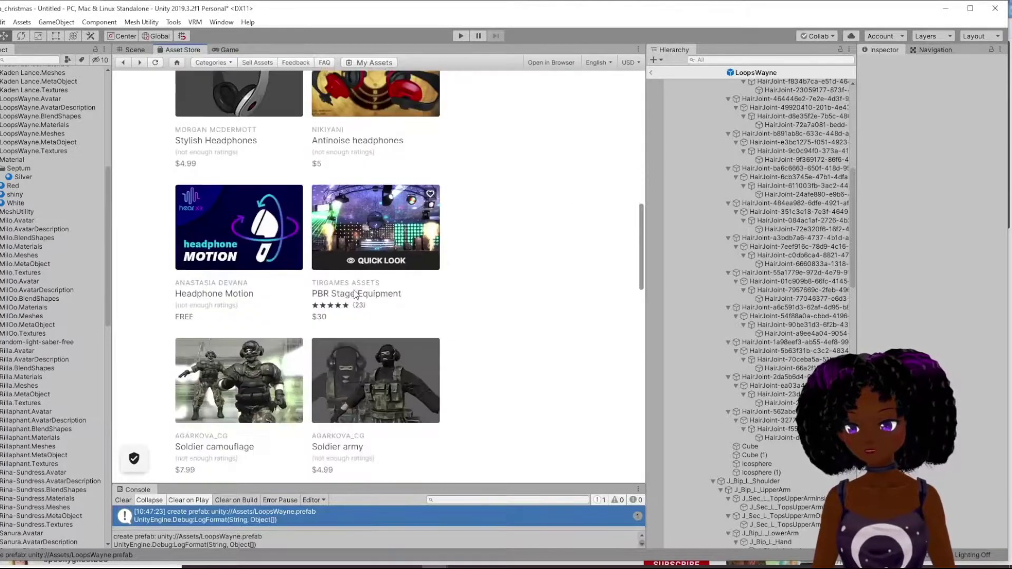
scroll(356, 294, "down", 4)
scroll(360, 294, "up", 4)
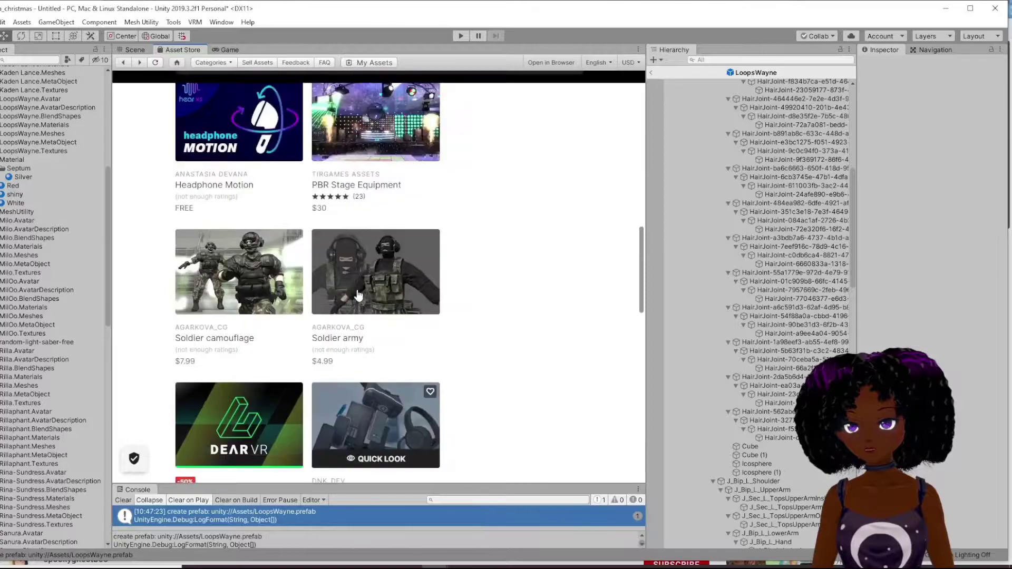
scroll(361, 294, "up", 5)
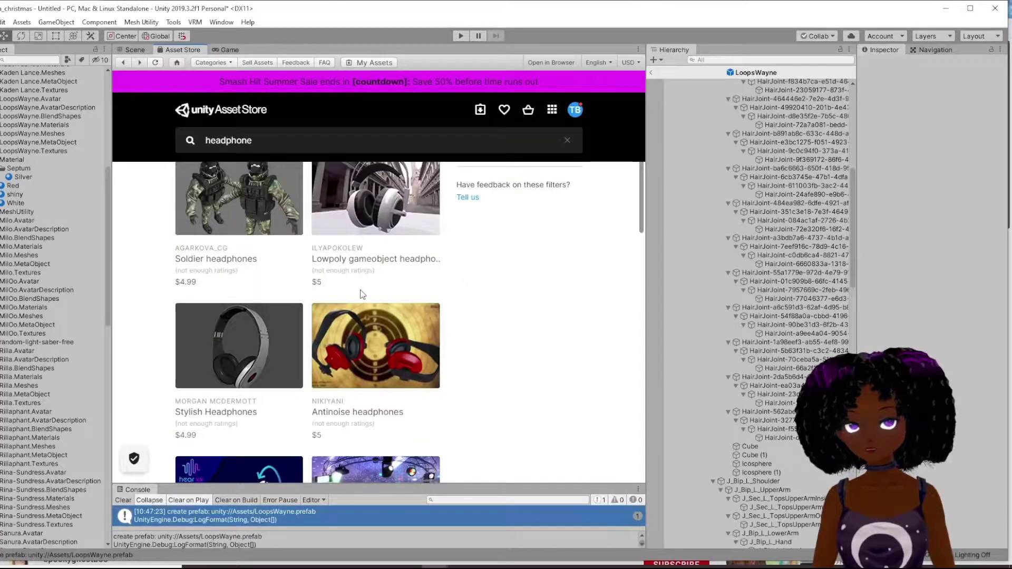
scroll(363, 294, "up", 5)
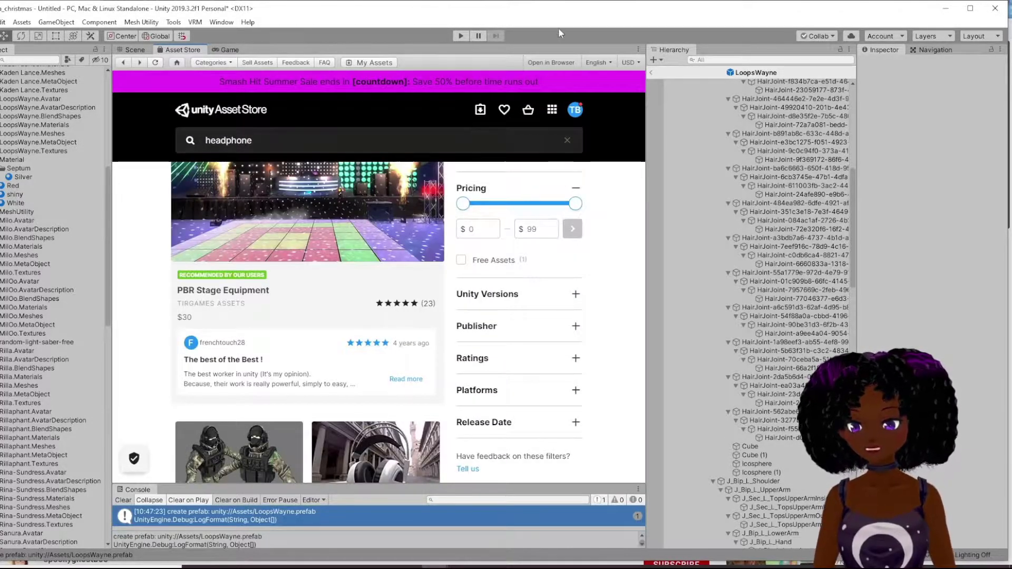
left_click(141, 53)
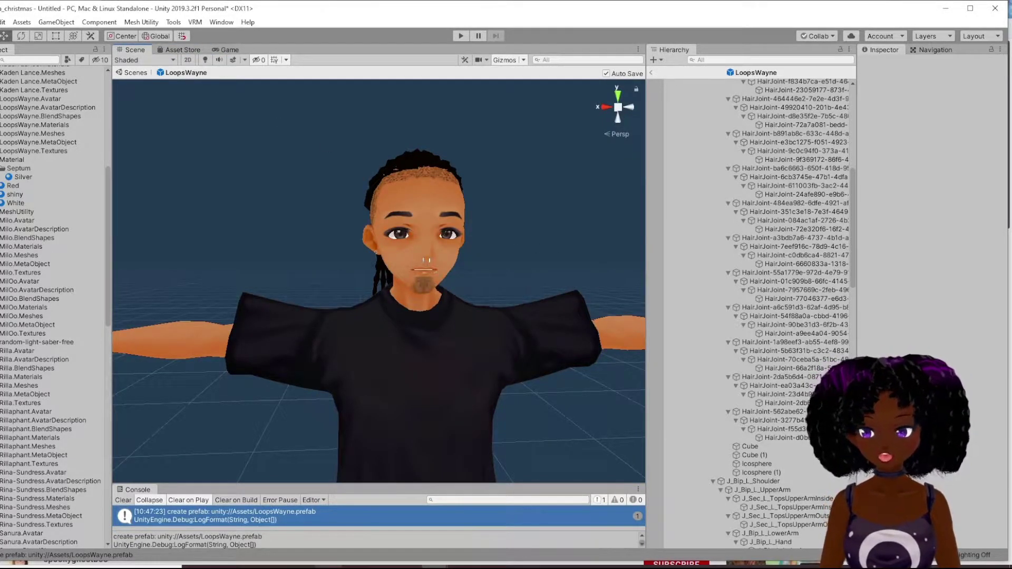
- Switch to Chrome, open sketchfab.com in a new tab, and close the VRChat world tutorial tab
mouse_move(385, 551)
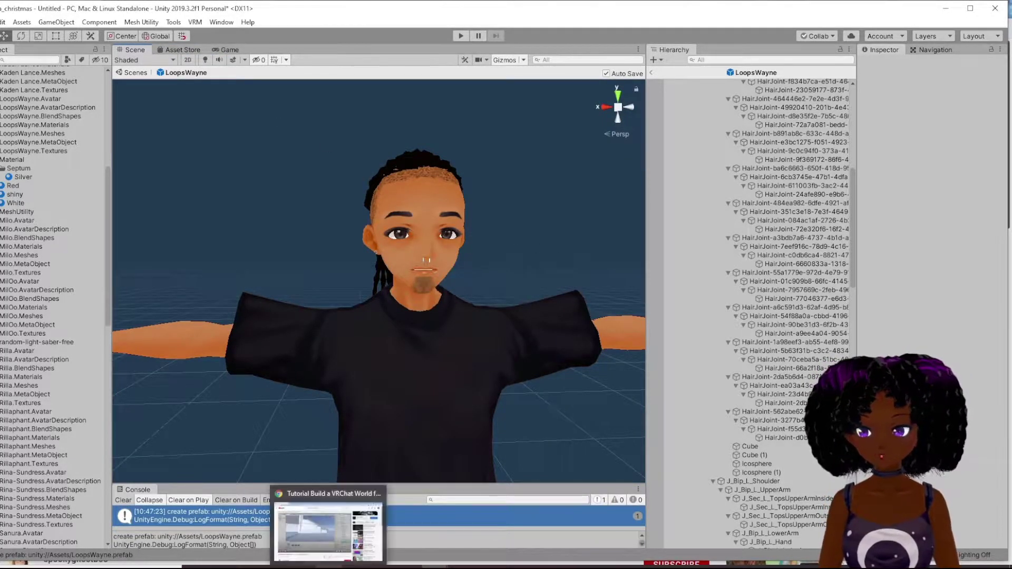
left_click(385, 551)
key("ctrl+t")
type("sketchfab.com")
key("Return")
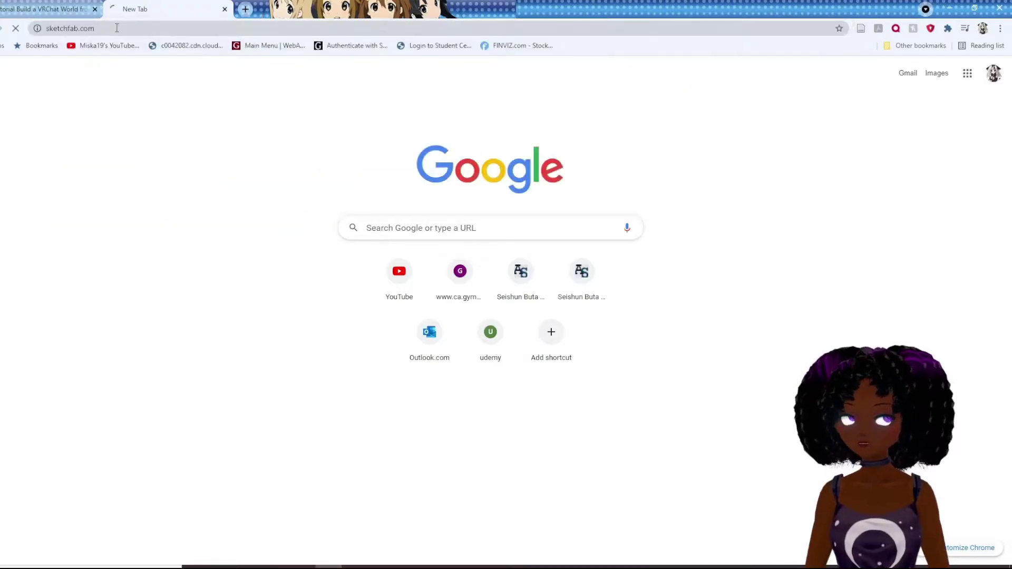
left_click(96, 9)
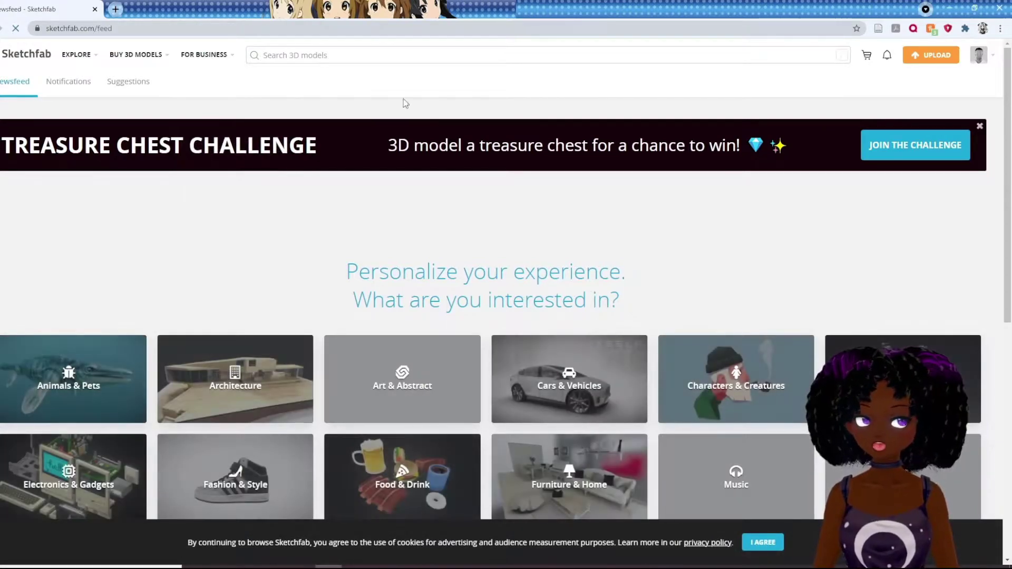
- Search Sketchfab for "headphones" and browse the resulting models for a suitable pair
left_click(330, 54)
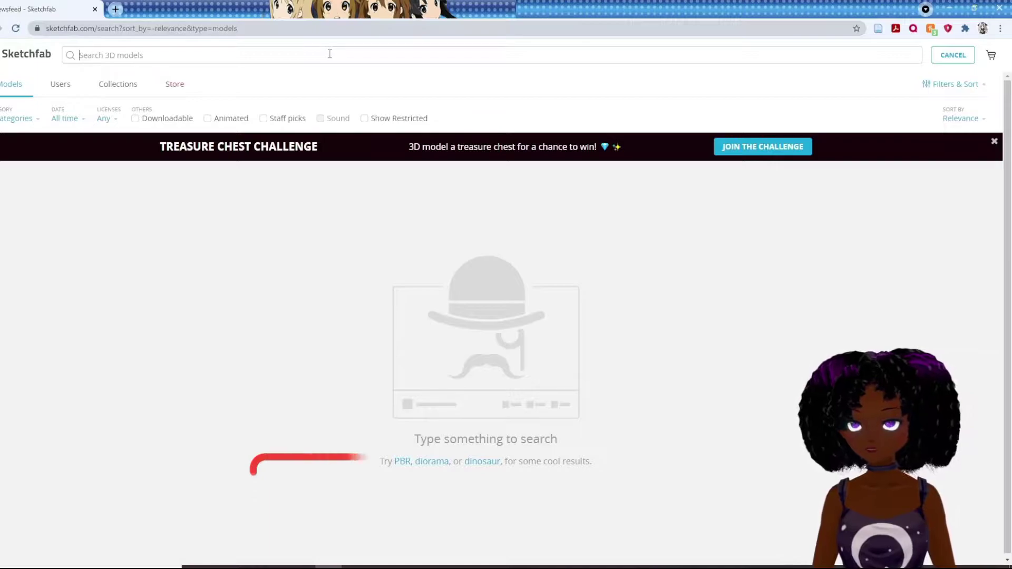
type("head")
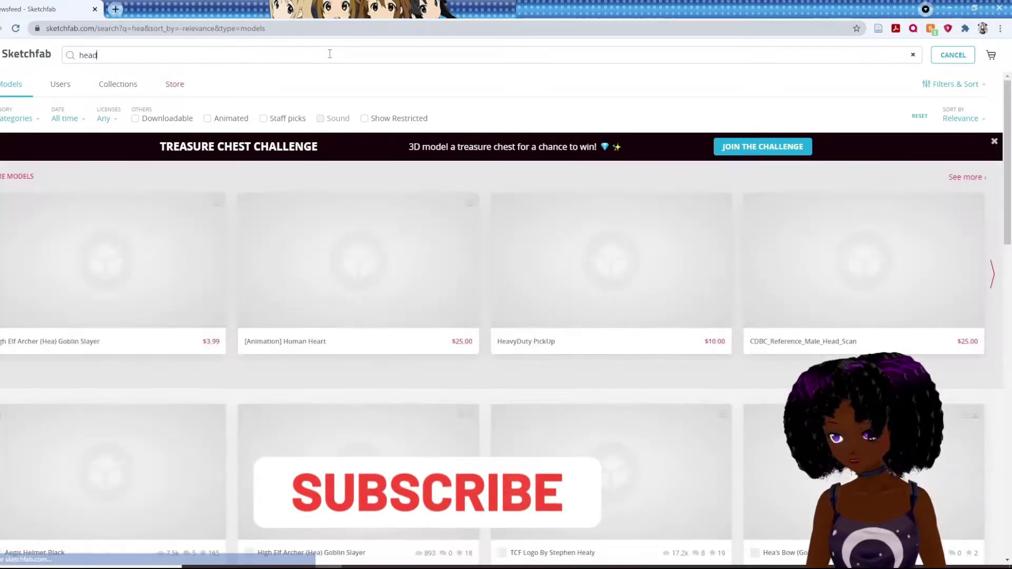
type("phones")
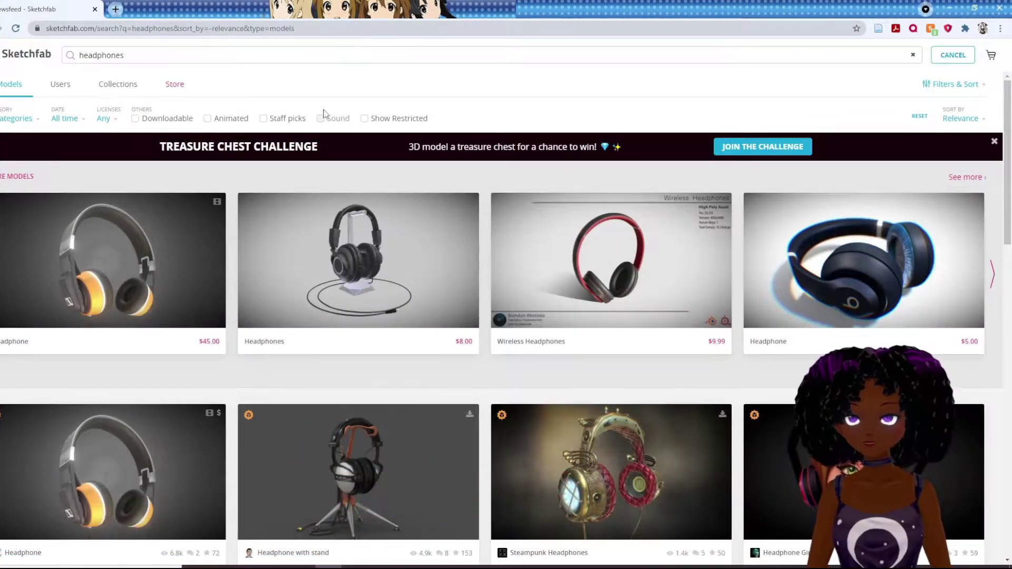
scroll(306, 226, "down", 4)
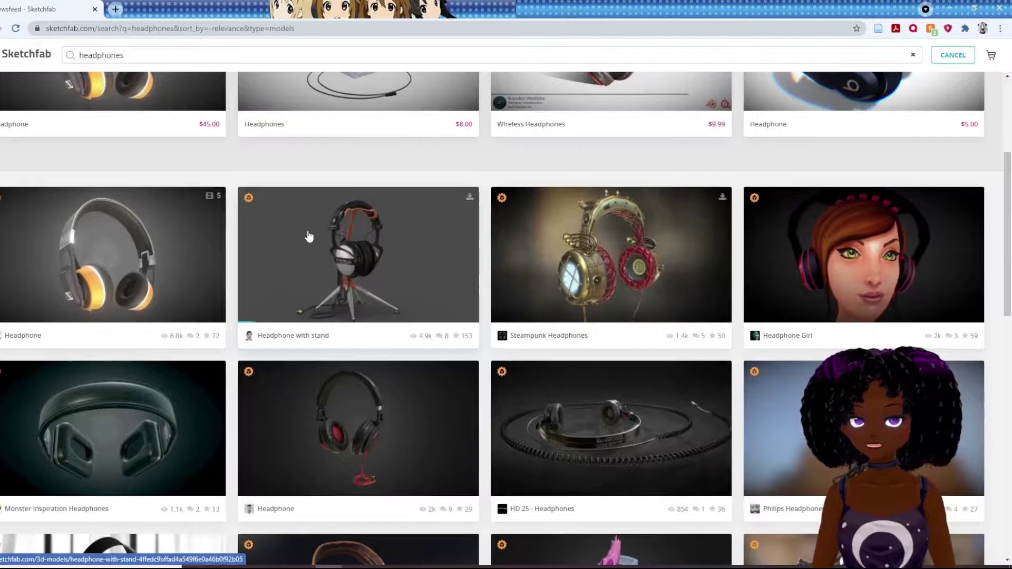
scroll(464, 425, "down", 2)
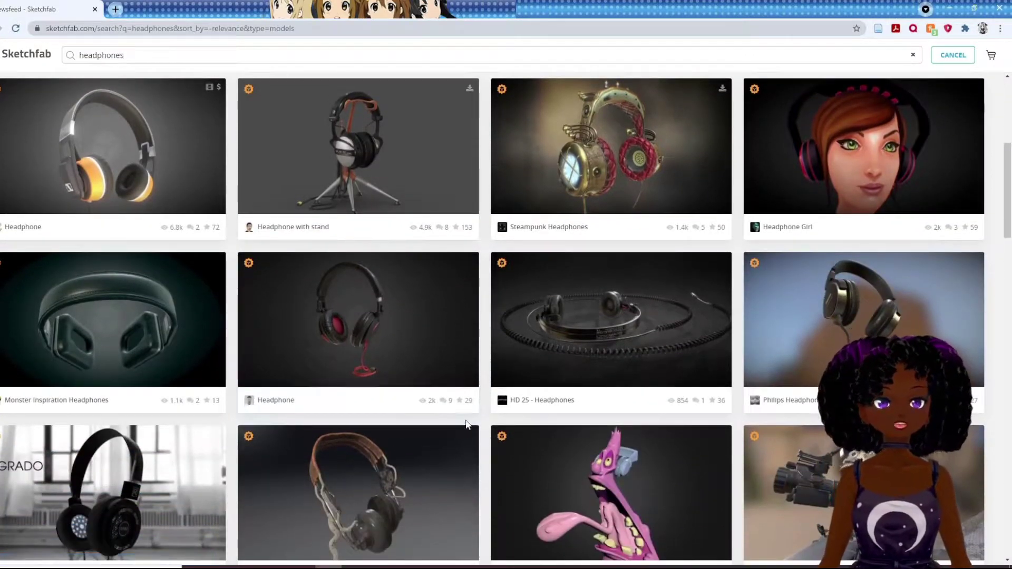
scroll(466, 425, "down", 3)
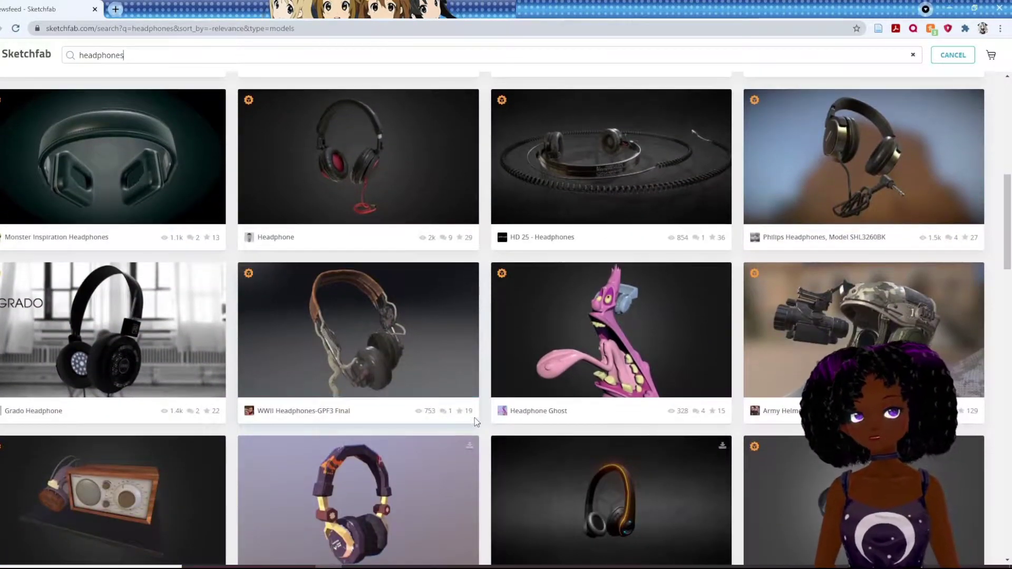
scroll(476, 421, "down", 7)
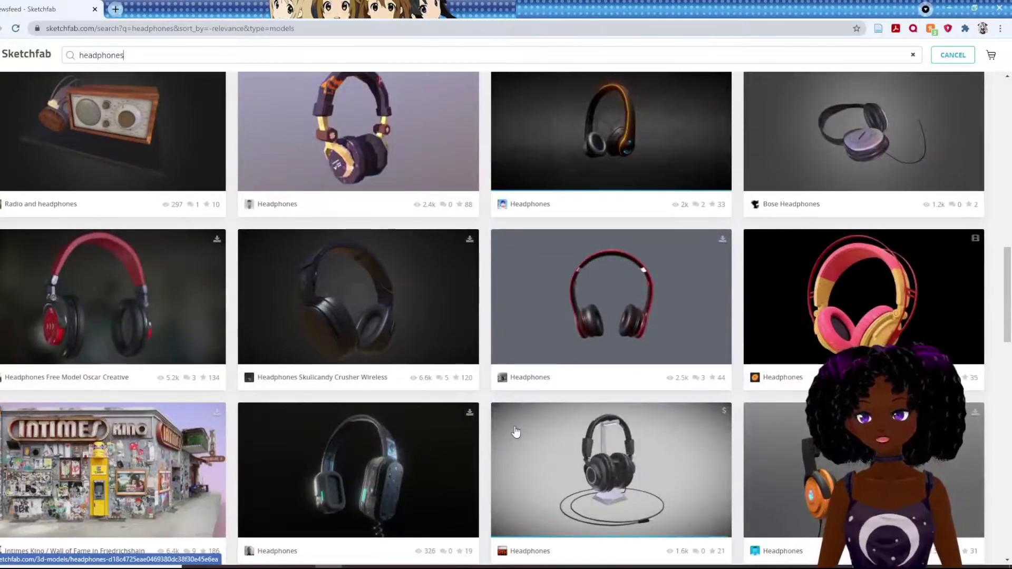
scroll(597, 348, "down", 15)
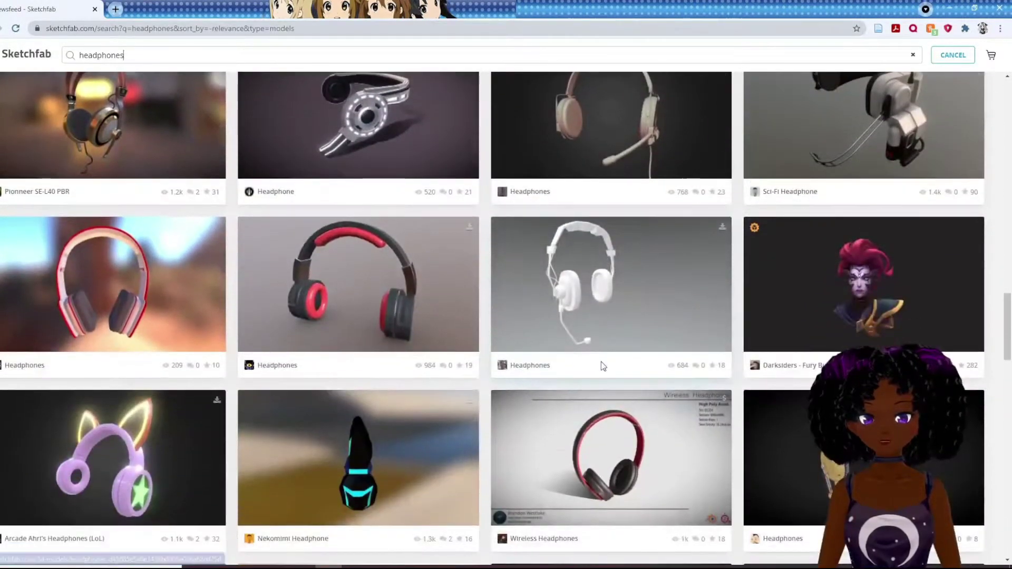
scroll(601, 364, "down", 3)
- Open the white headphones model with red edges by west14, and inspect its shape and the model details
left_click(68, 199)
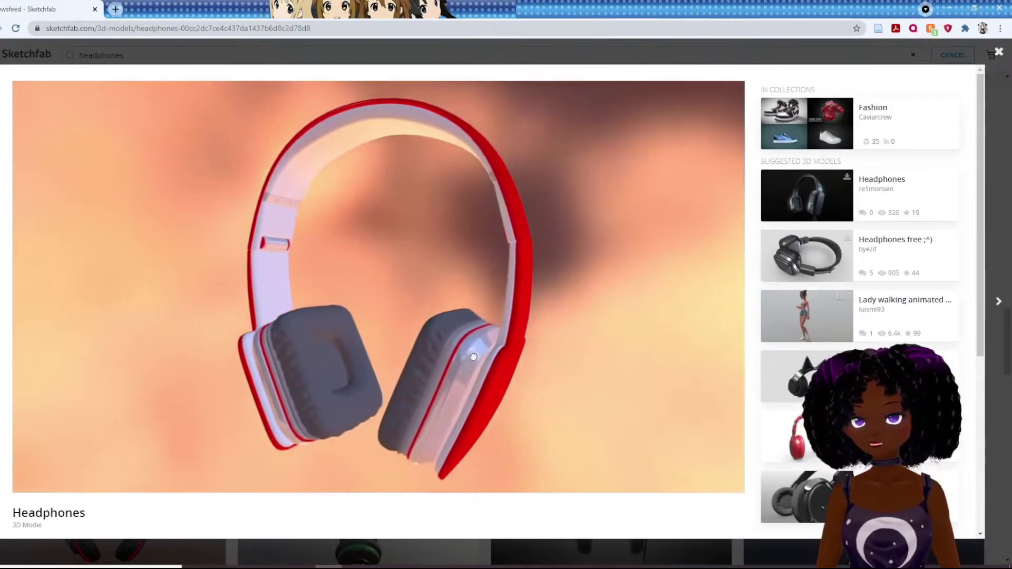
left_click_drag(473, 357, 323, 344)
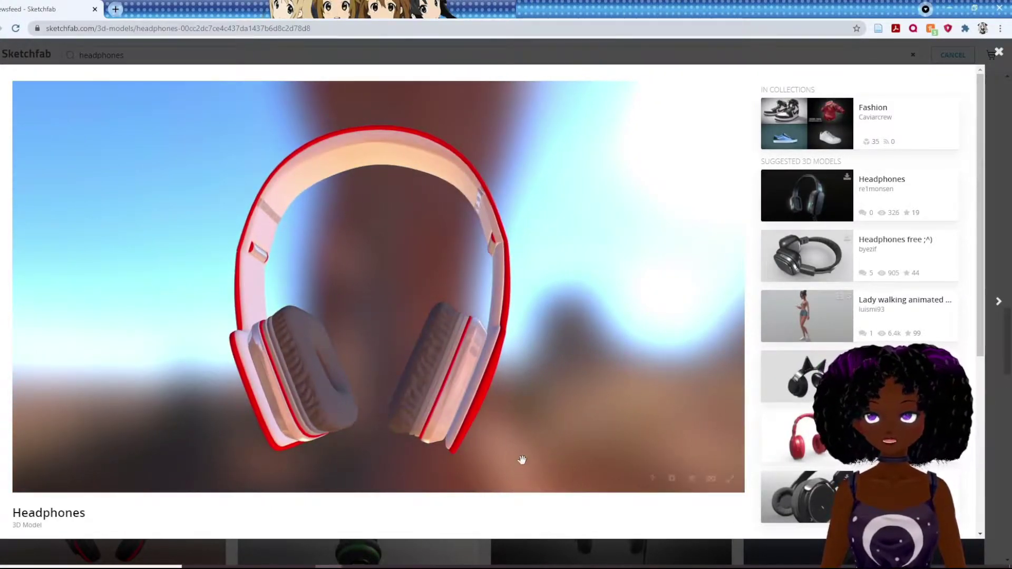
scroll(488, 501, "down", 5)
scroll(488, 501, "up", 5)
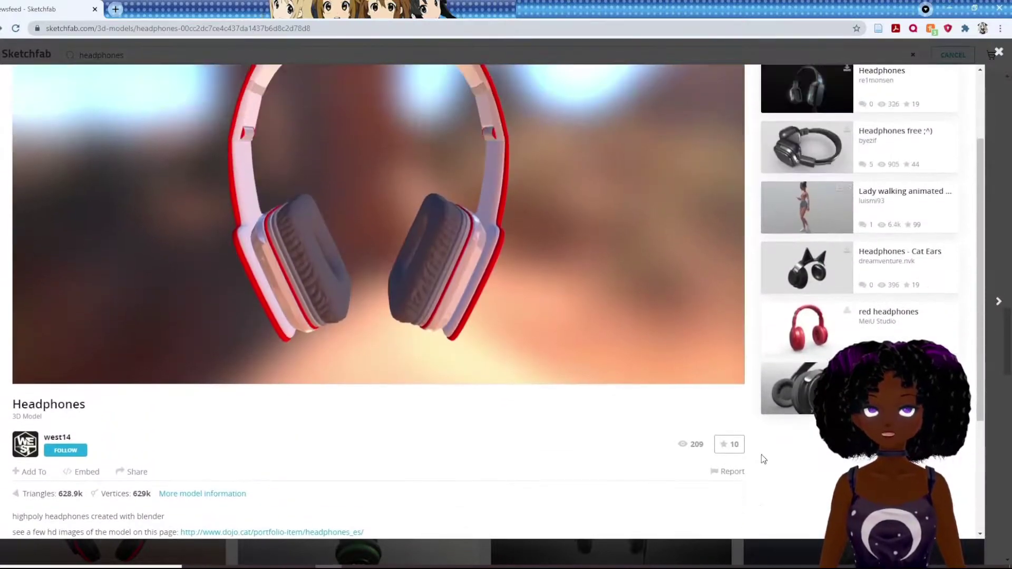
scroll(510, 389, "down", 5)
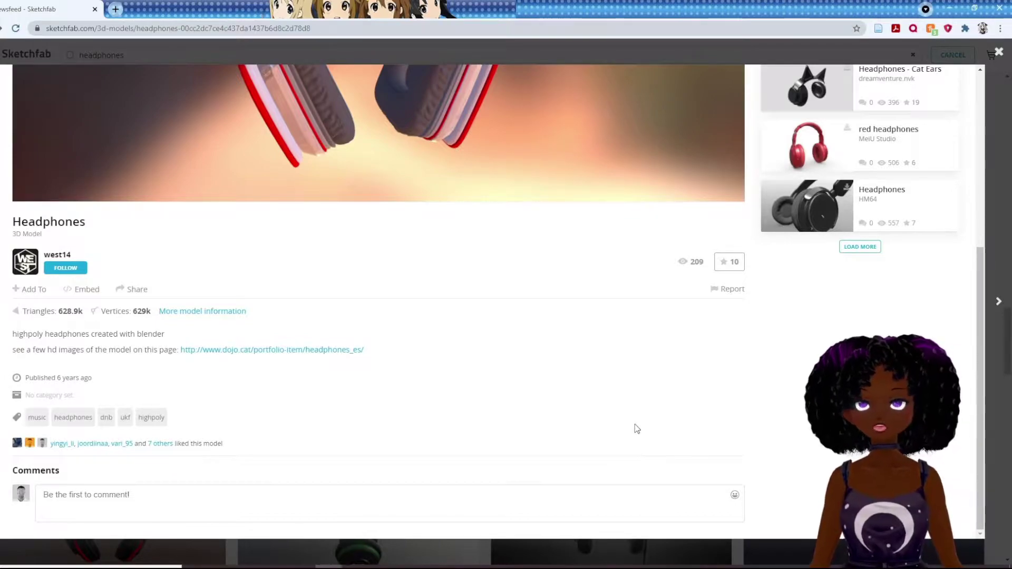
scroll(638, 402, "up", 5)
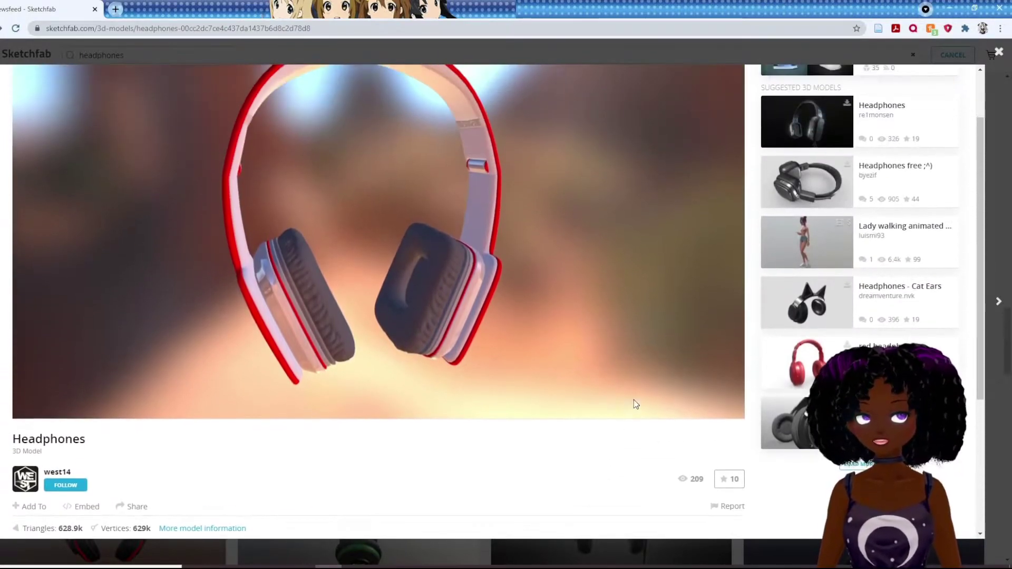
scroll(682, 409, "down", 1)
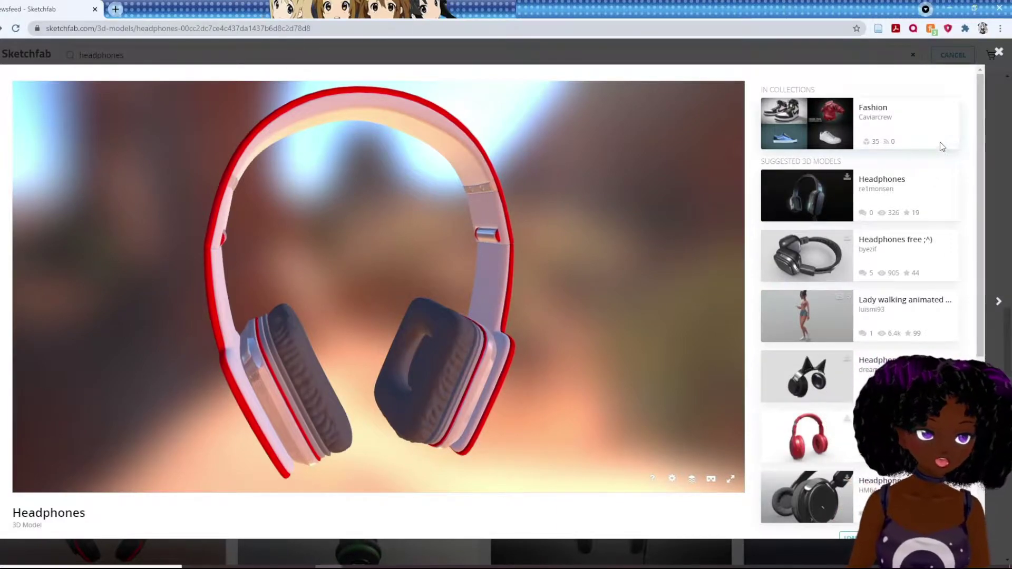
- Open the red headphones model by MeiU Studio, inspect its shape and details, and check the available download formats
left_click(800, 436)
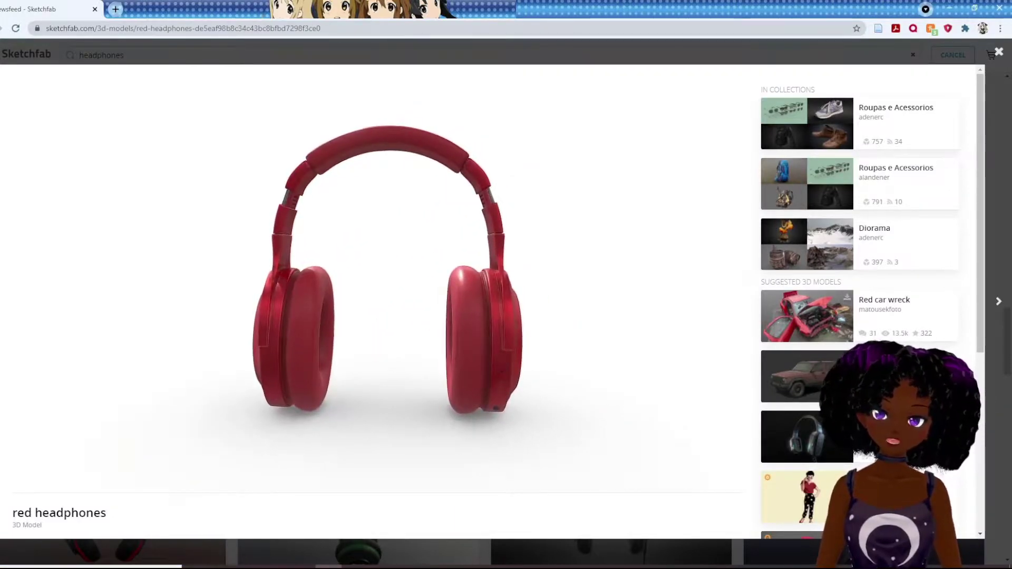
left_click_drag(363, 371, 464, 365)
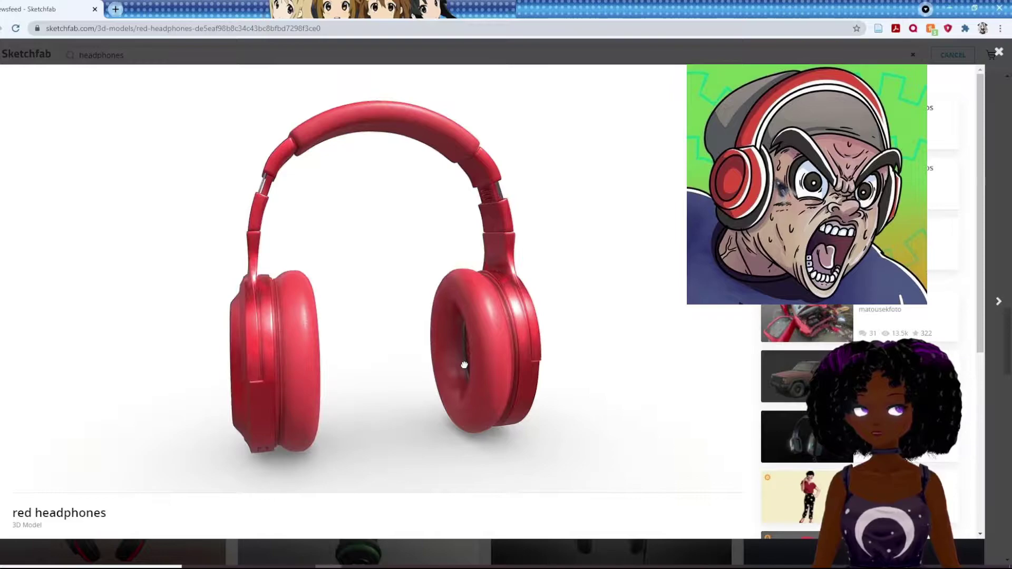
scroll(463, 365, "down", 5)
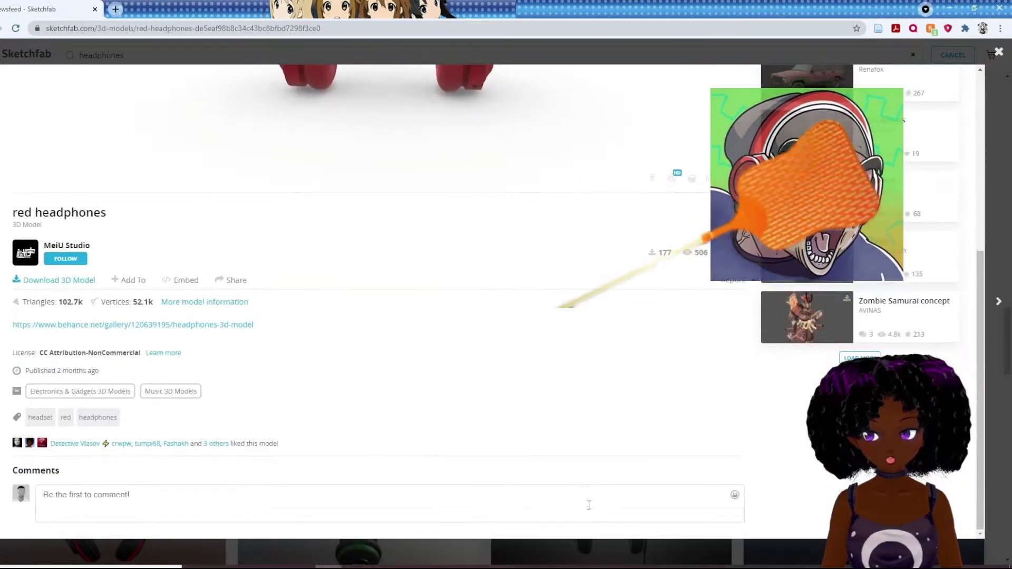
left_click(46, 285)
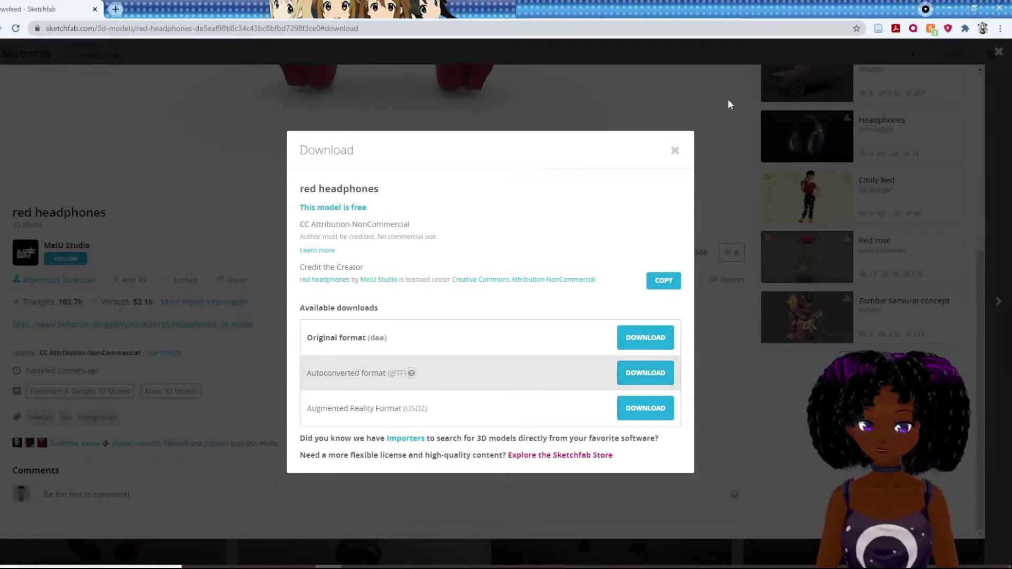
left_click(675, 151)
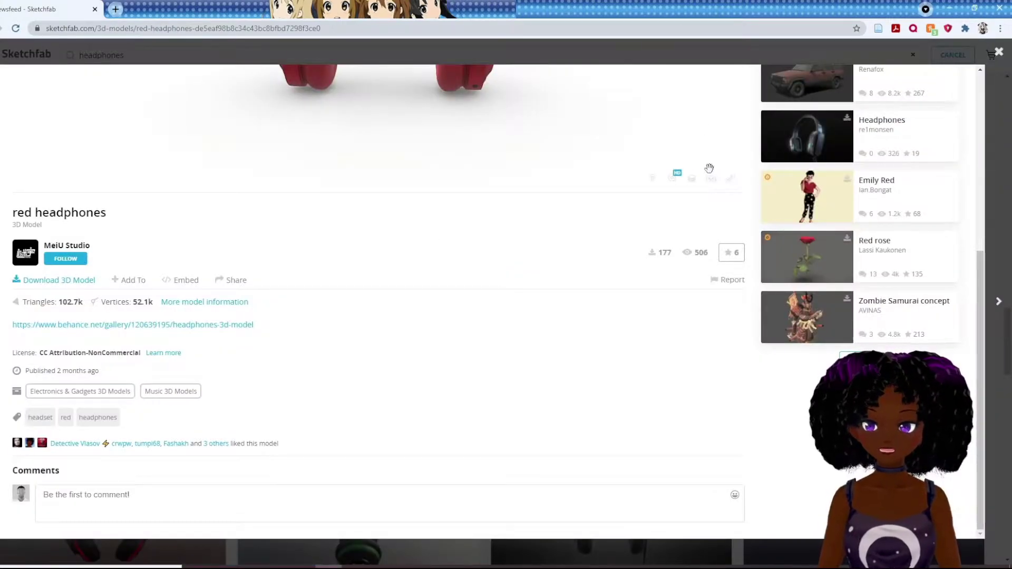
- Switch to File Explorer and extract the red_headphones archive in the Sketchfabs folder to E:\Documents\Sketchfabs\red_headphones
left_click(949, 9)
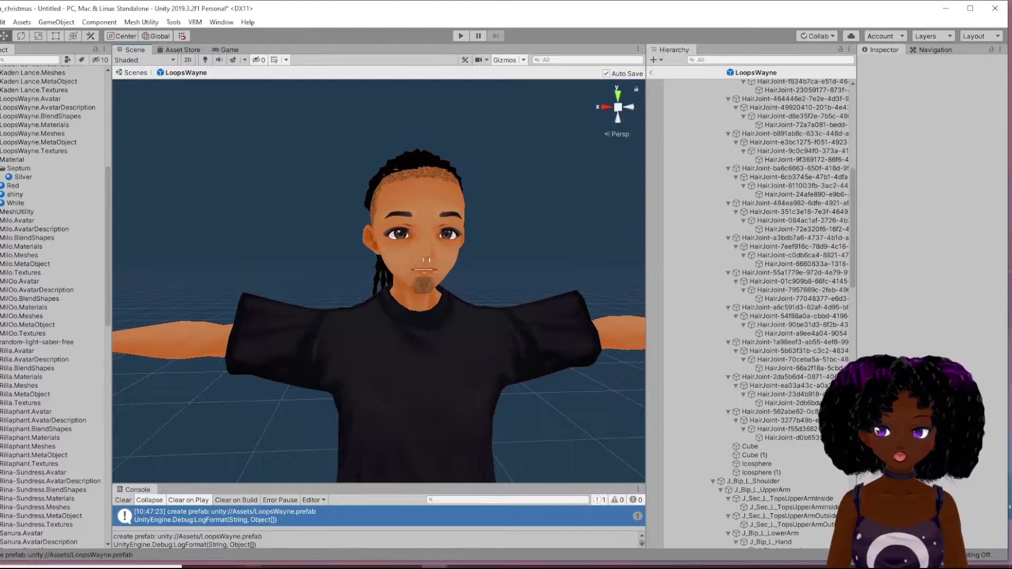
left_click(249, 567)
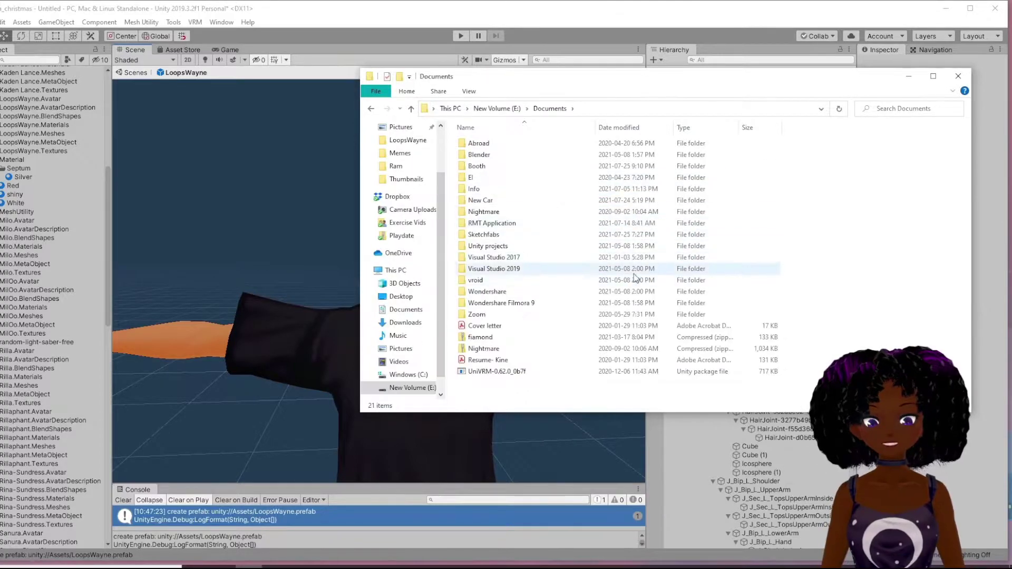
double_click(484, 234)
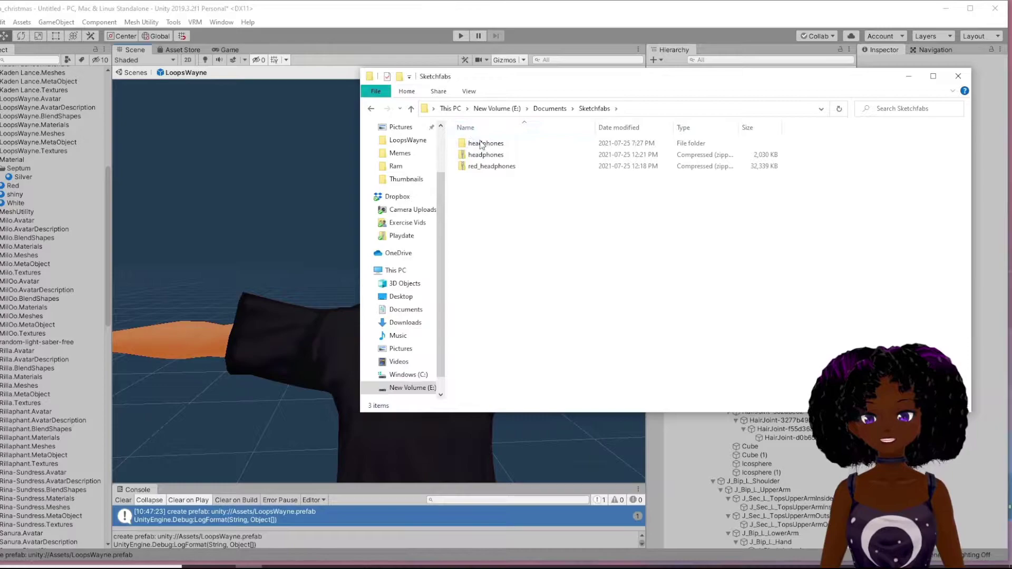
left_click(490, 168)
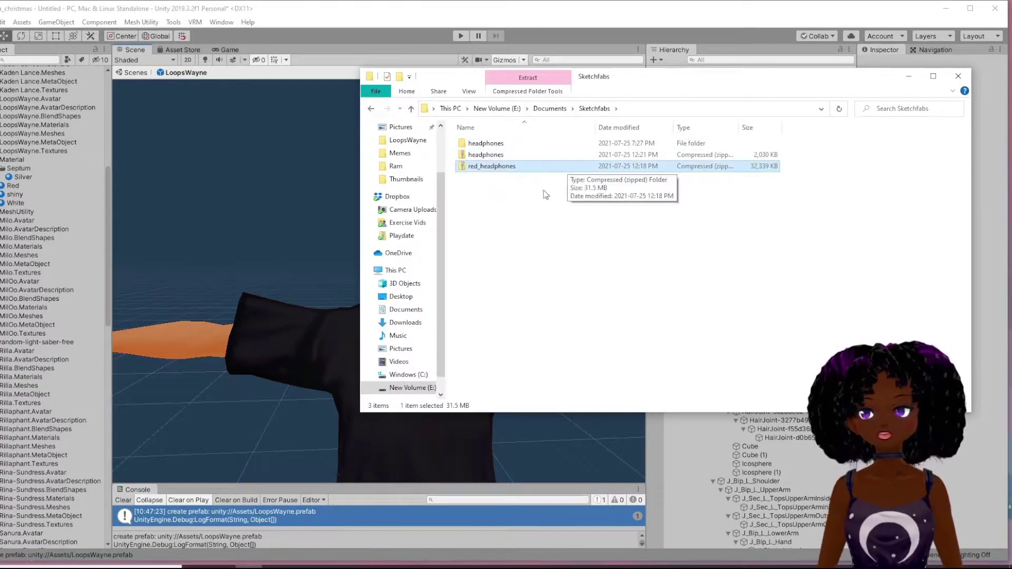
right_click(505, 171)
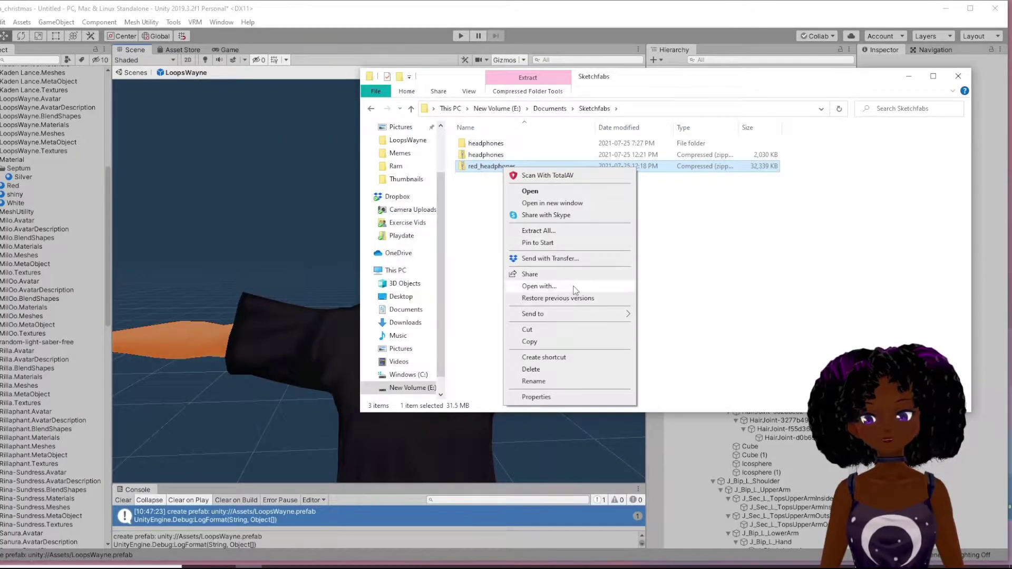
left_click(579, 232)
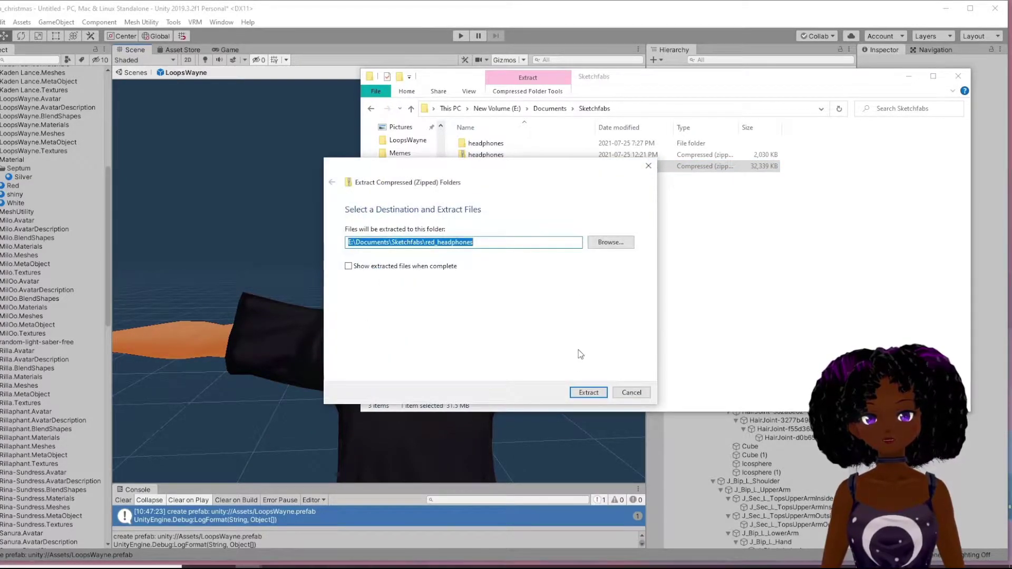
left_click(589, 393)
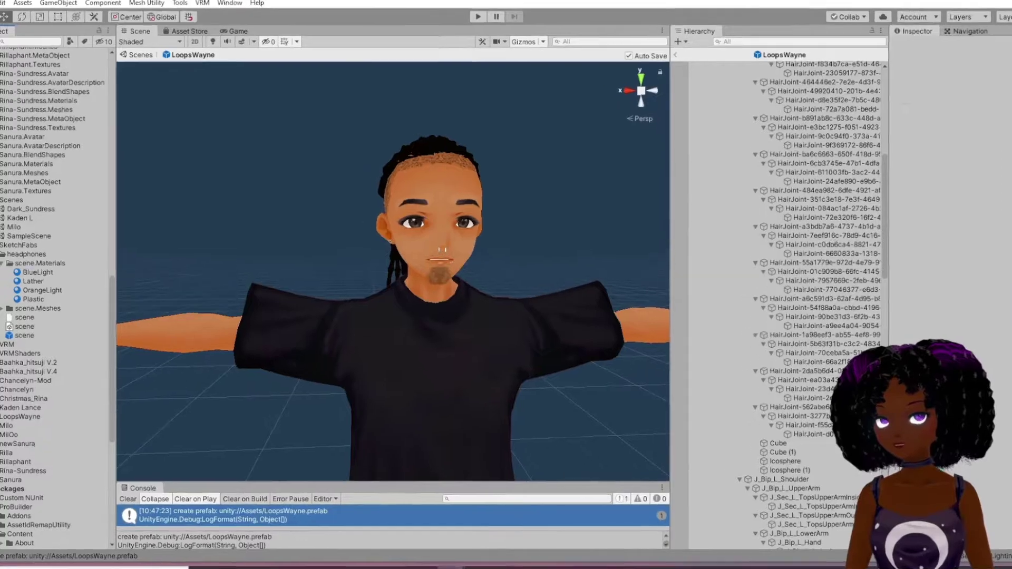
- Import the extracted red_headphones folder into the SketchFabs folder of the Unity project
right_click(3, 278)
mouse_move(61, 195)
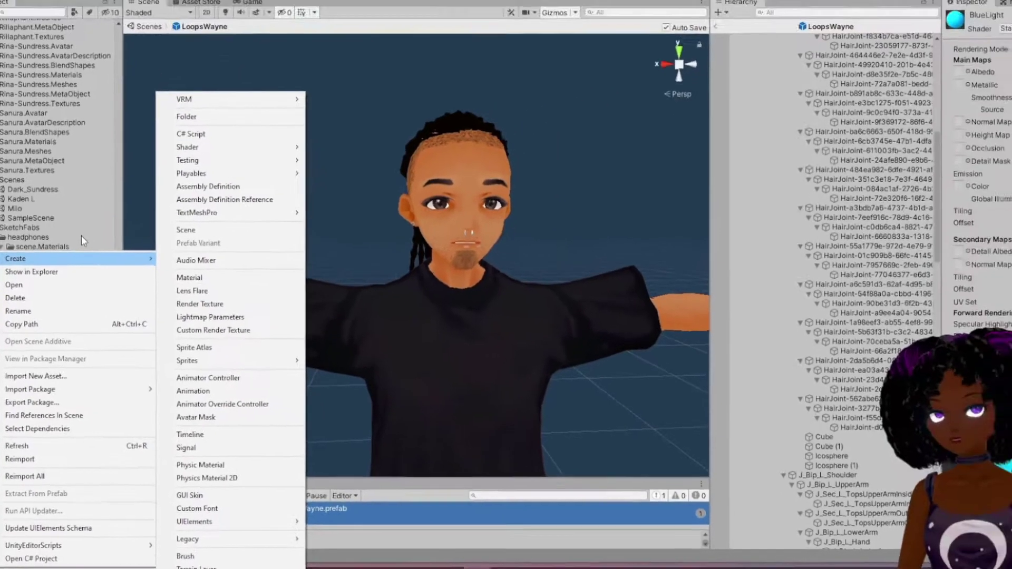
left_click(24, 161)
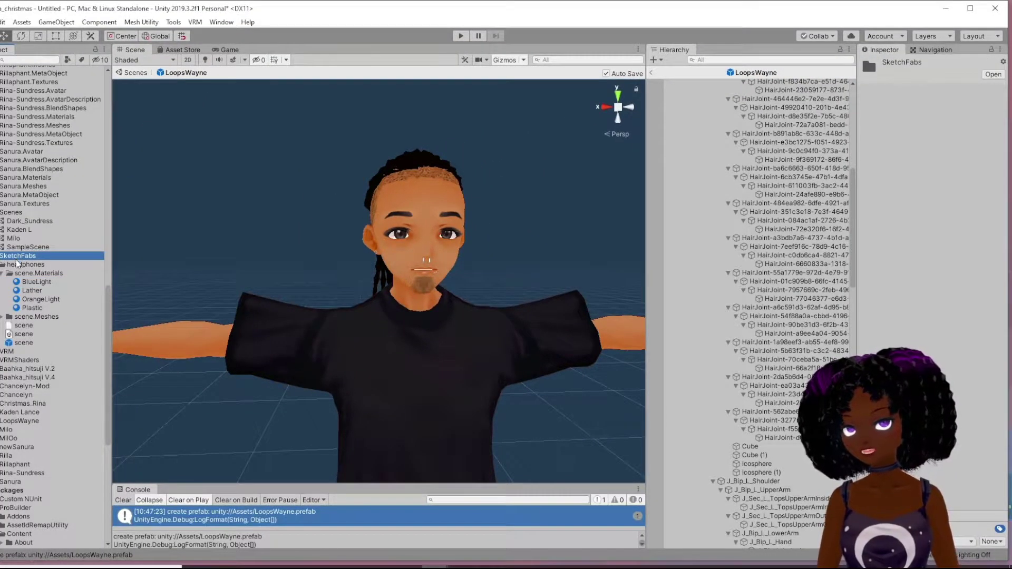
left_click(250, 567)
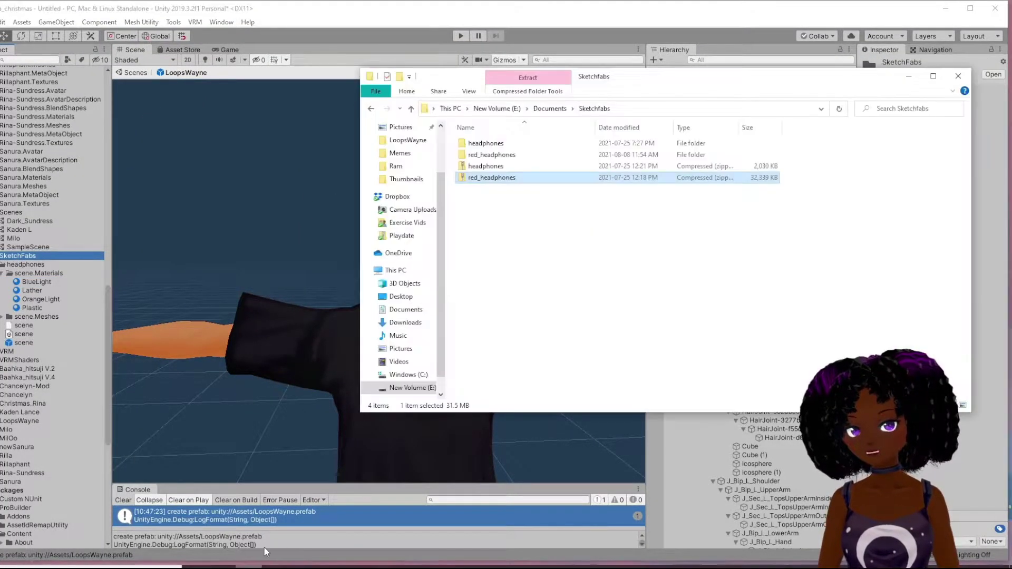
left_click(493, 155)
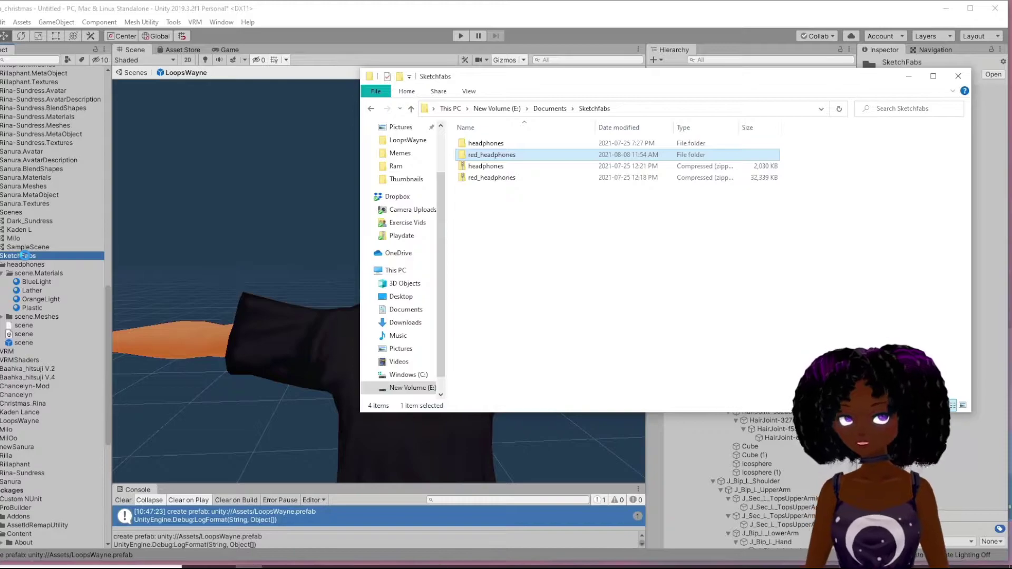
left_click_drag(23, 256, 23, 255)
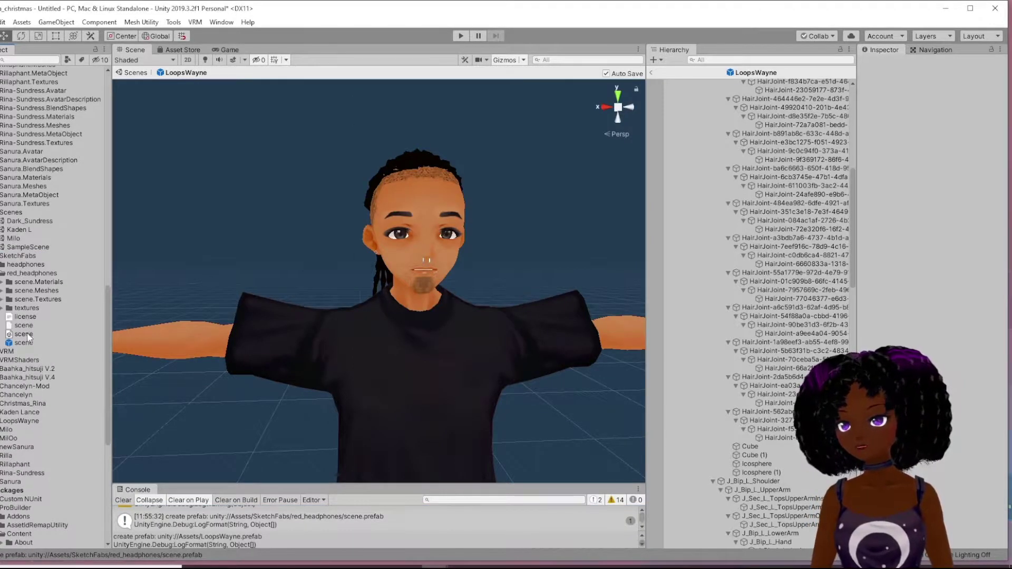
- Open the scene prefab from the red_headphones folder and inspect the headphones up close and from different angles
left_click(23, 343)
left_click(936, 96)
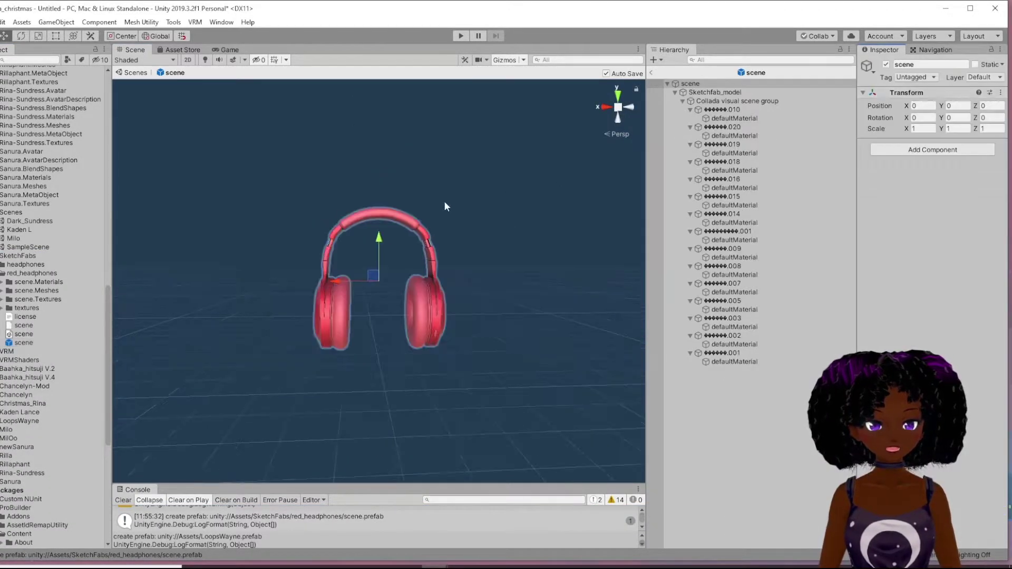
scroll(458, 289, "up", 5)
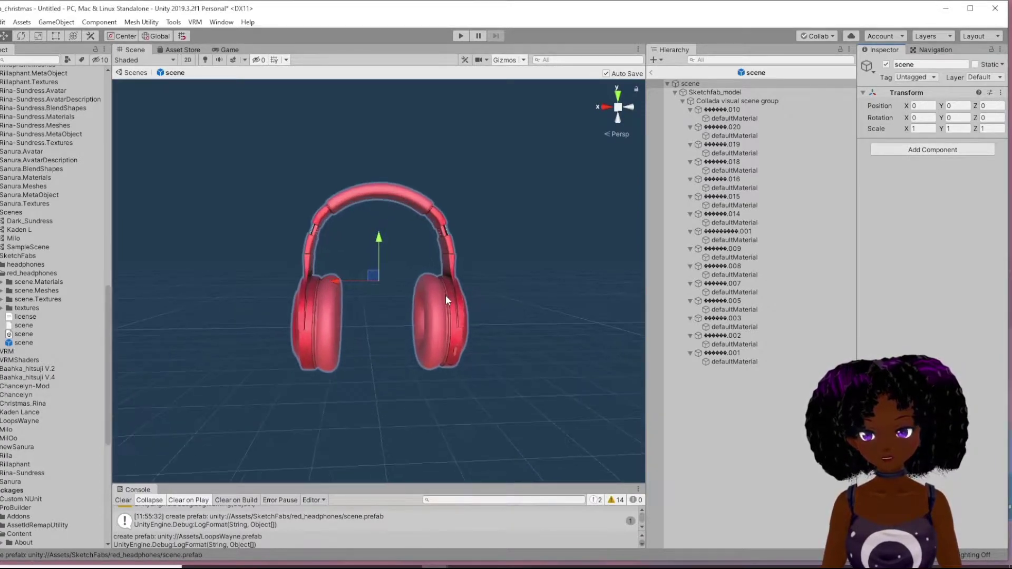
scroll(390, 285, "up", 10)
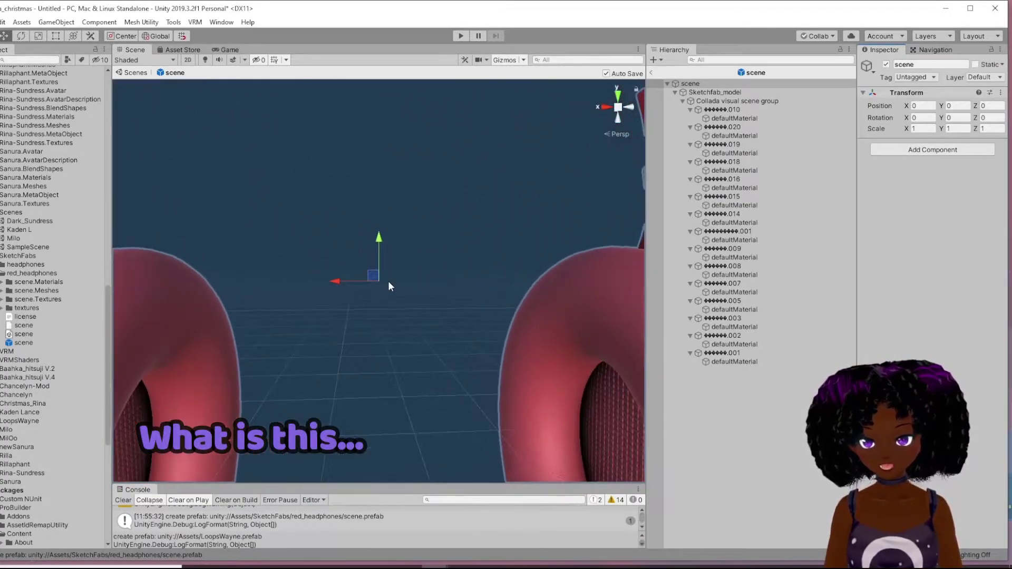
scroll(389, 286, "down", 10)
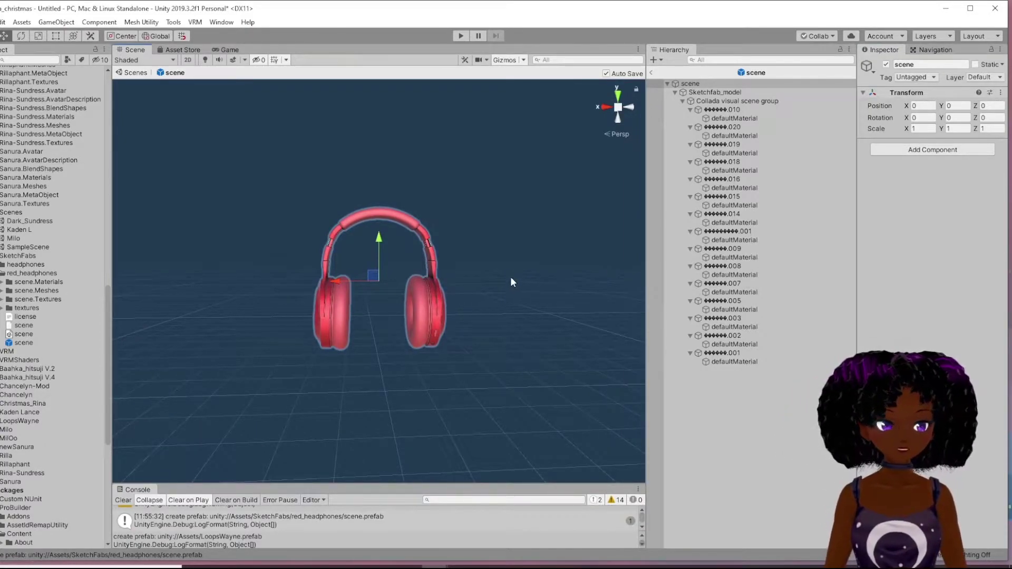
left_click(433, 321)
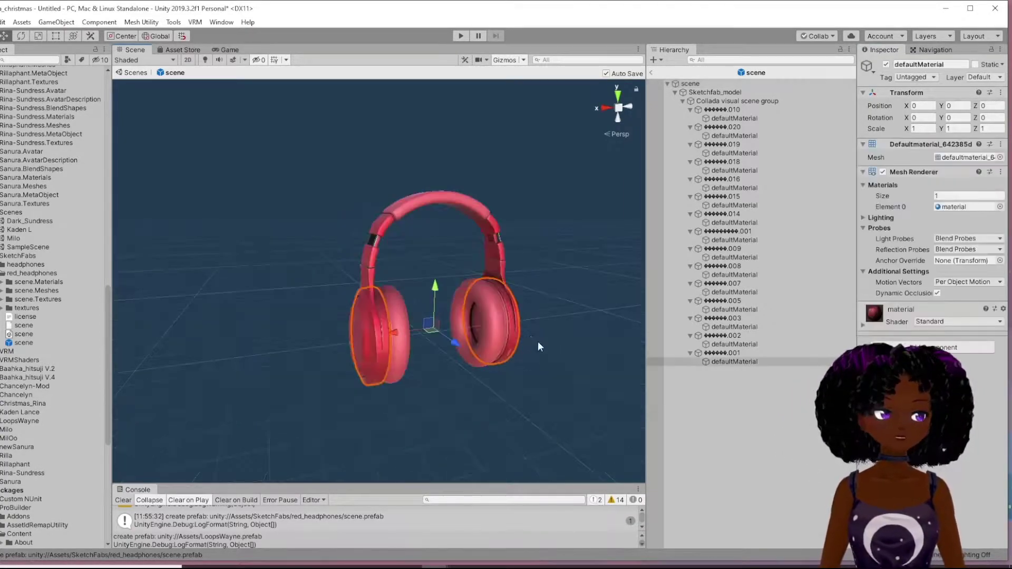
left_click_drag(537, 341, 476, 248, "alt")
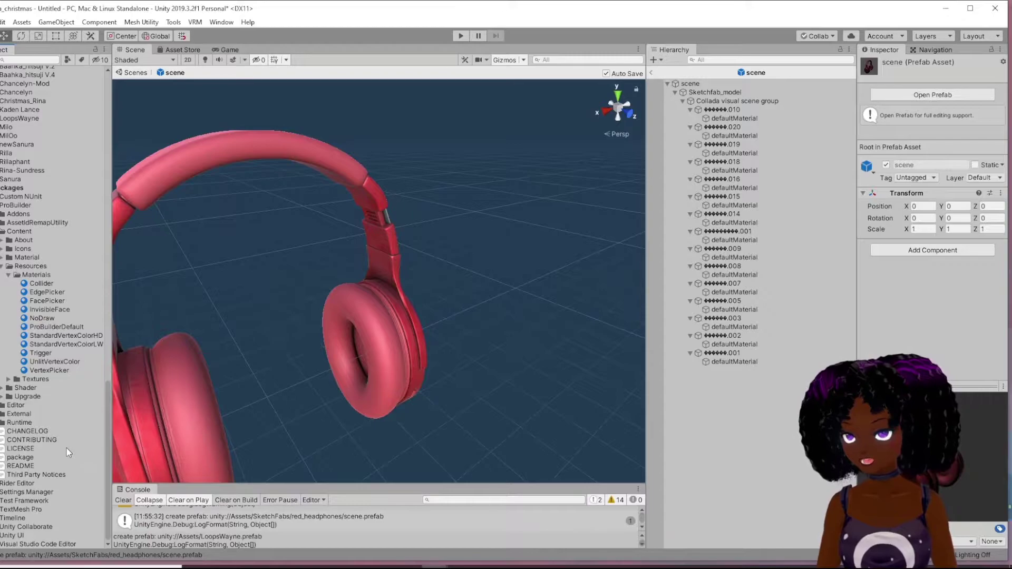
- Open the LoopsWayne prefab and add the red_headphones scene prefab as a child of J_Bip_C_Neck
scroll(47, 436, "up", 3)
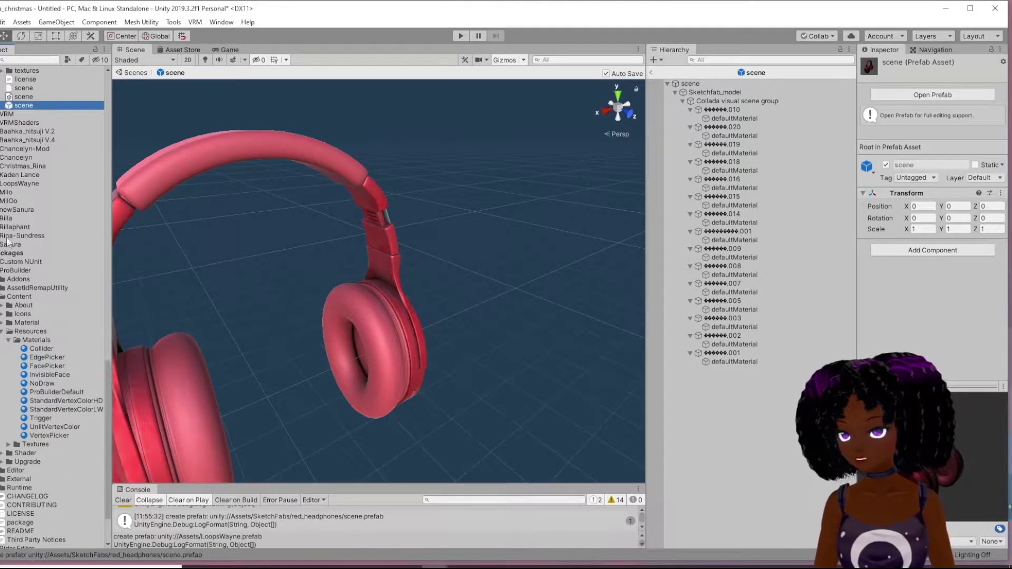
left_click(37, 185)
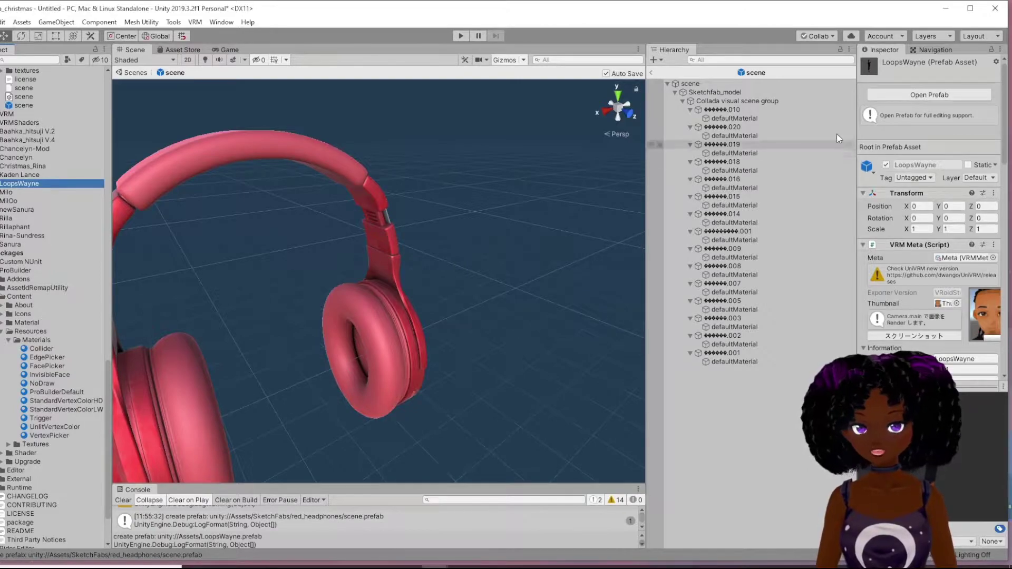
left_click(936, 95)
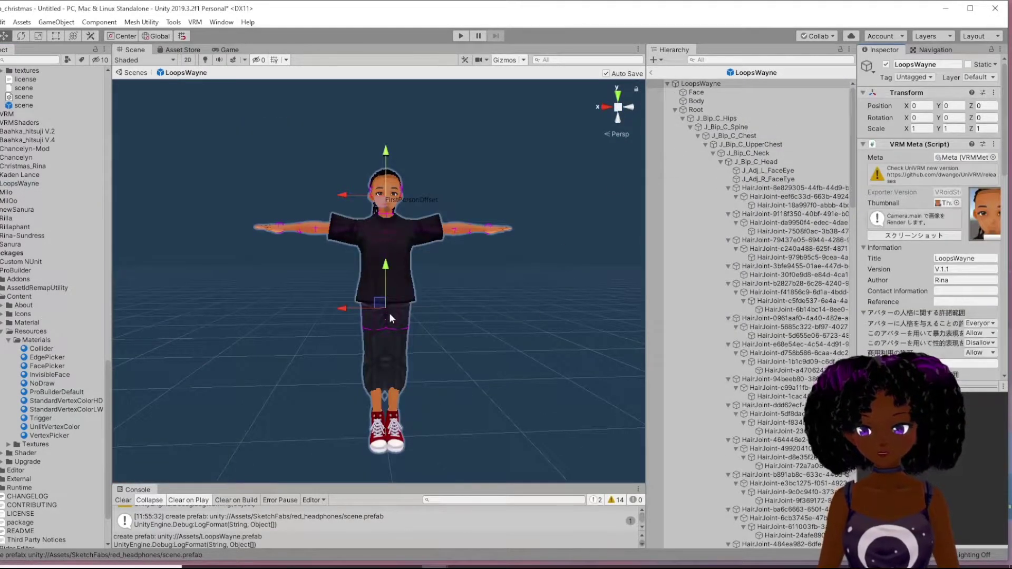
scroll(86, 263, "up", 7)
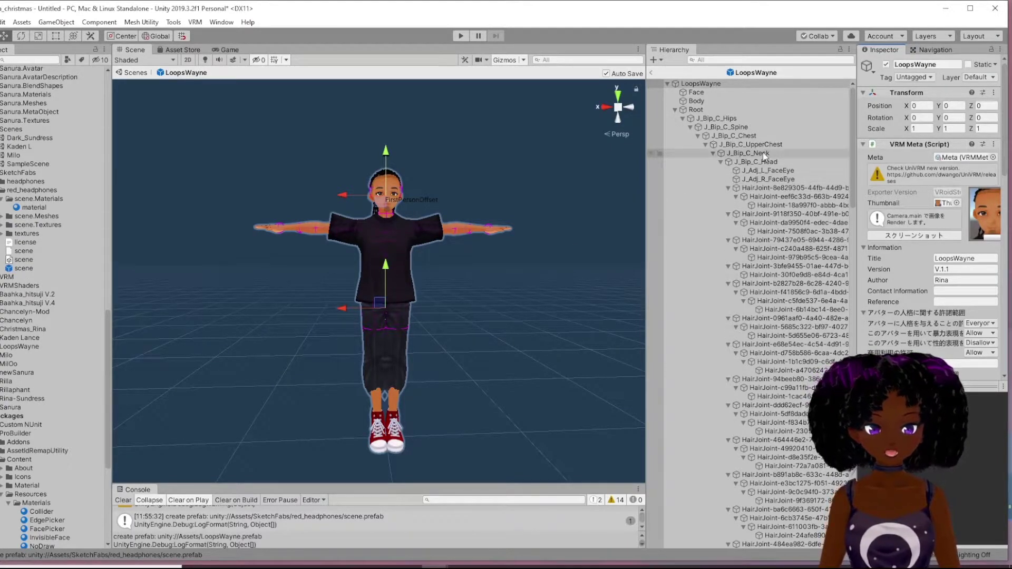
left_click_drag(23, 271, 763, 154)
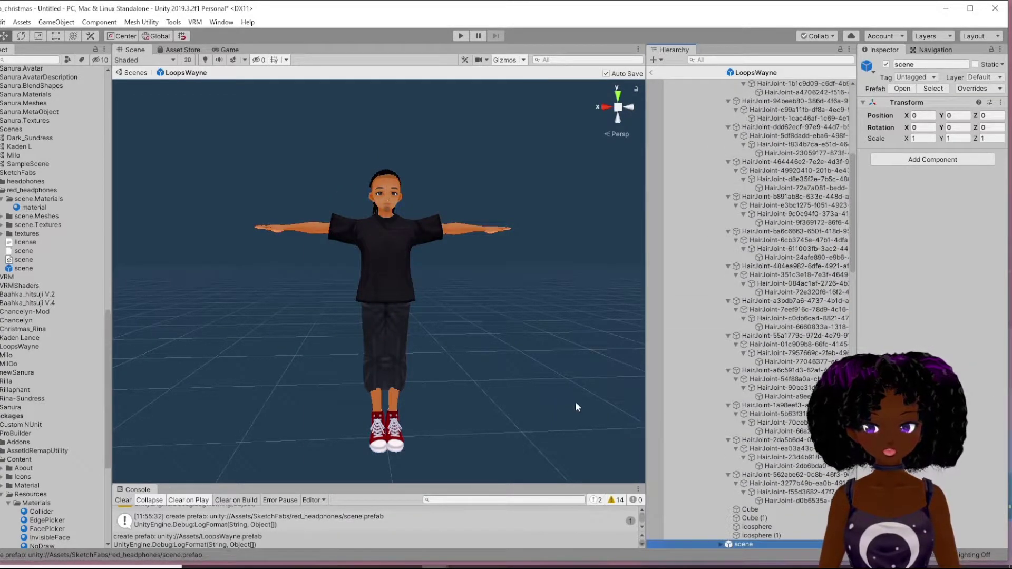
- Rename the added scene object in the LoopsWayne hierarchy to "Red Heaphones"
scroll(576, 406, "down", 2)
left_click(747, 545)
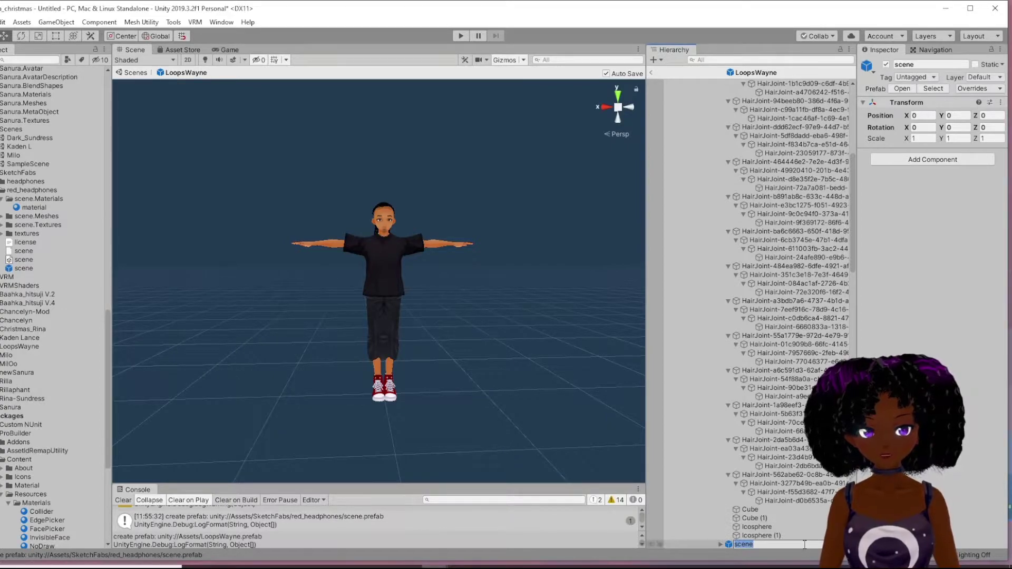
type("Red Headp")
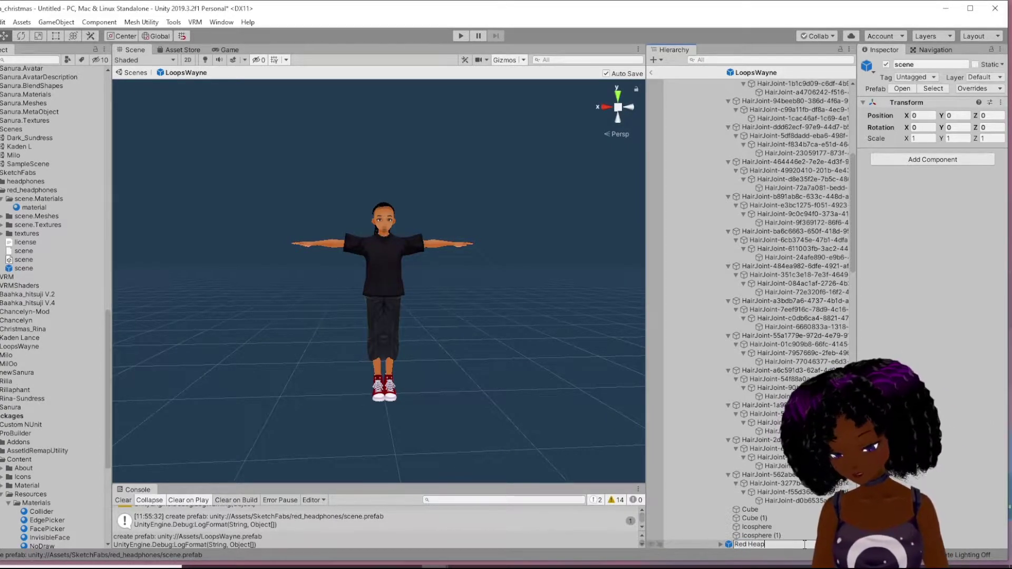
type("hones")
key("Return")
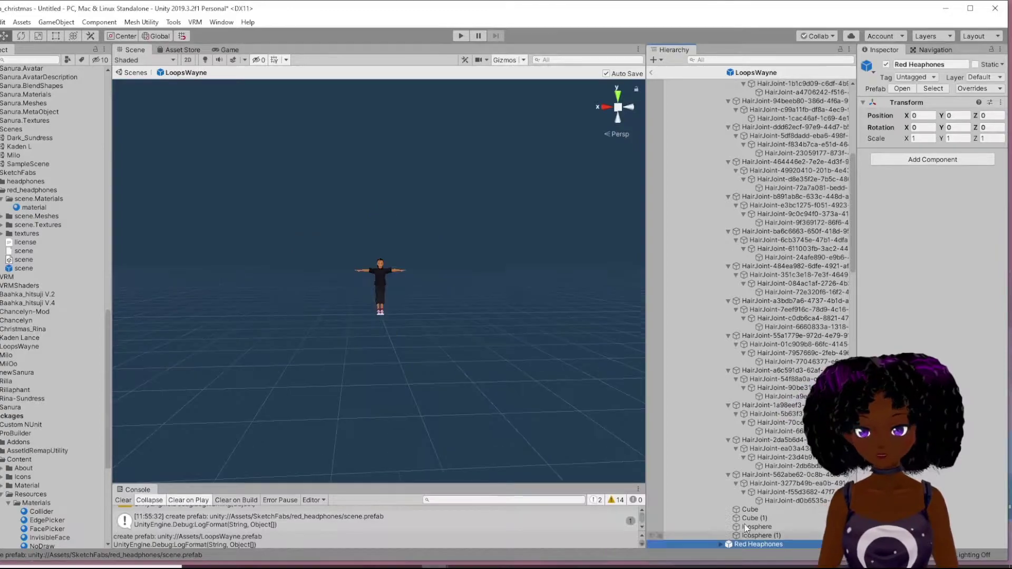
- Examine the size of the added headphones in the scene relative to the LoopsWayne avatar
scroll(745, 524, "down", 4)
scroll(453, 357, "down", 7)
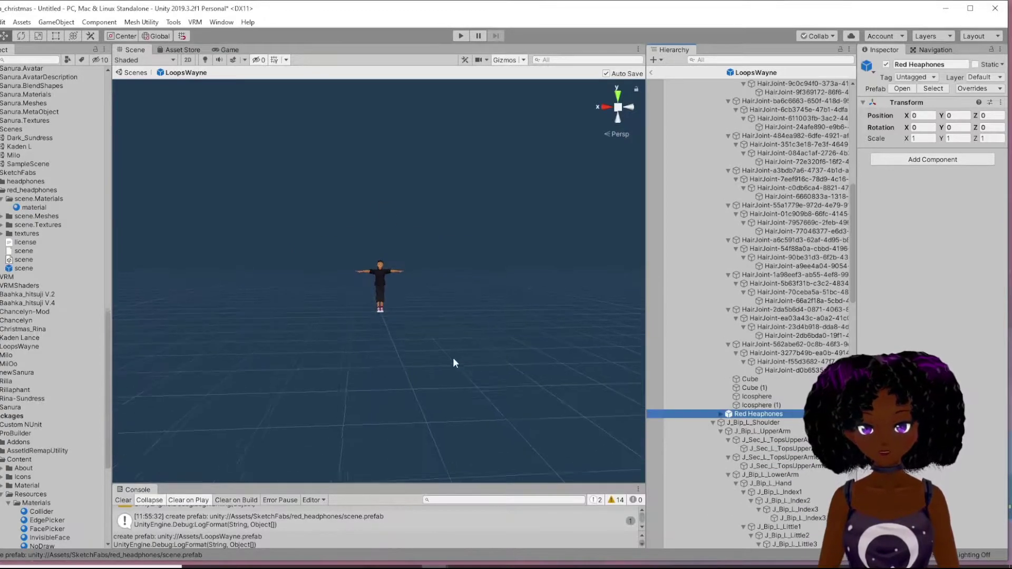
scroll(438, 318, "down", 5)
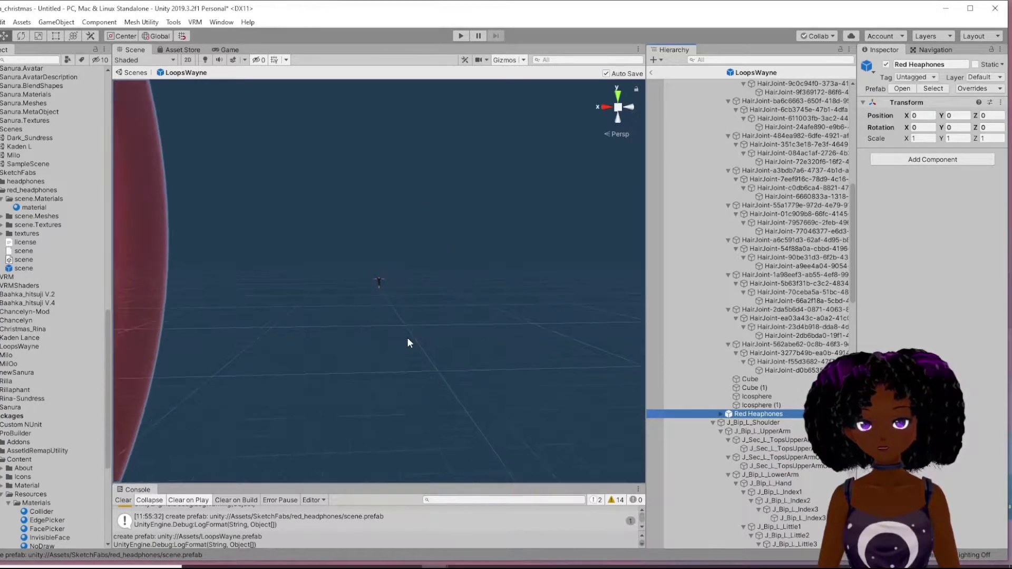
scroll(393, 349, "down", 8)
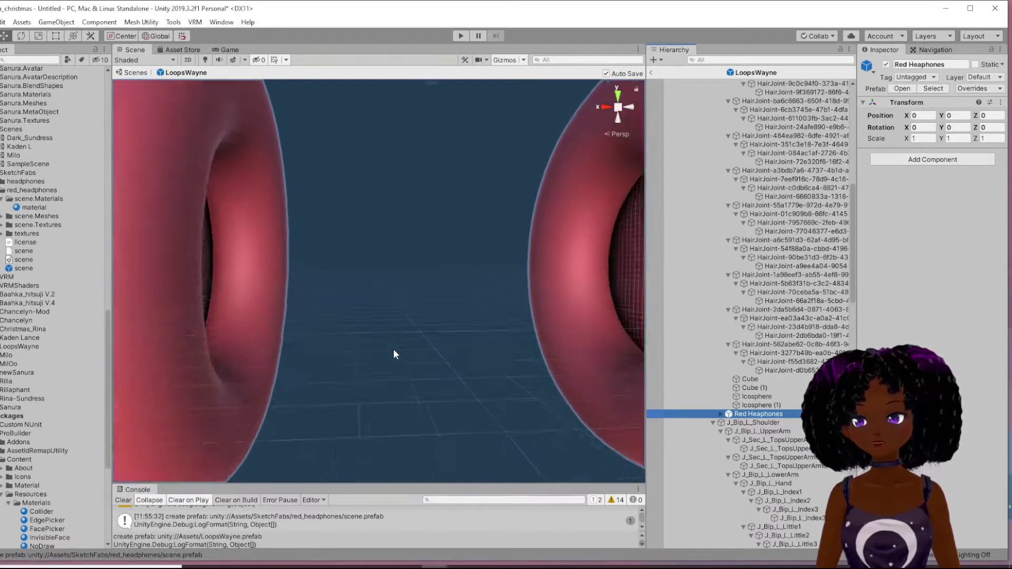
scroll(393, 349, "down", 5)
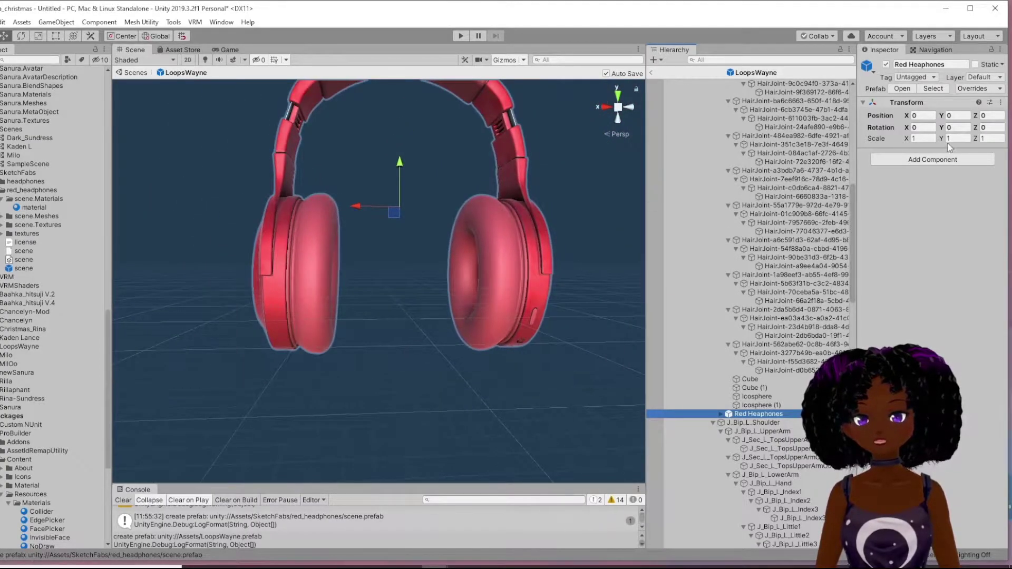
- Scale the Red Heaphones object down uniformly to about 0.0147 on all axes
left_click(925, 139)
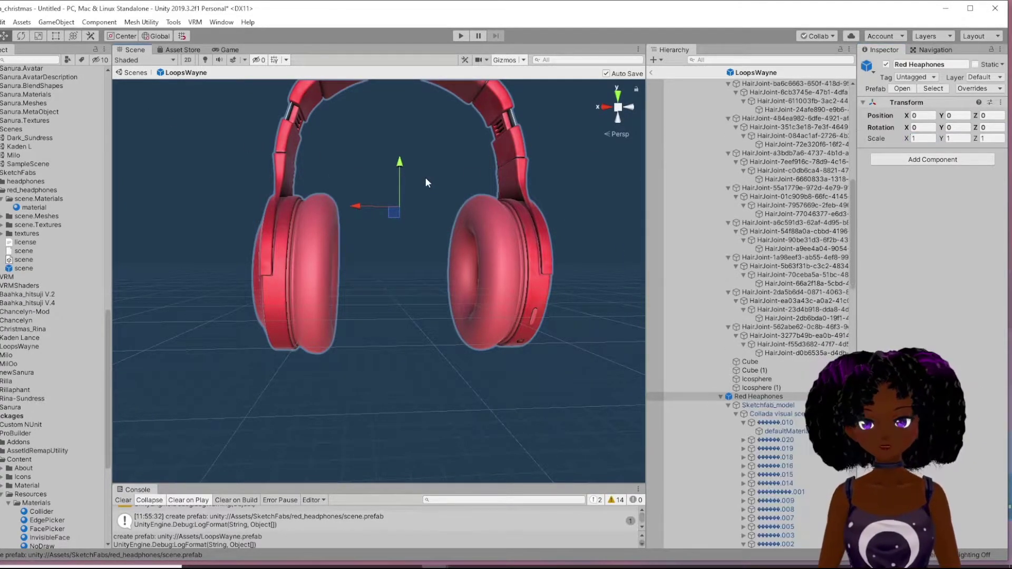
key("r")
left_click_drag(399, 207, 441, 260)
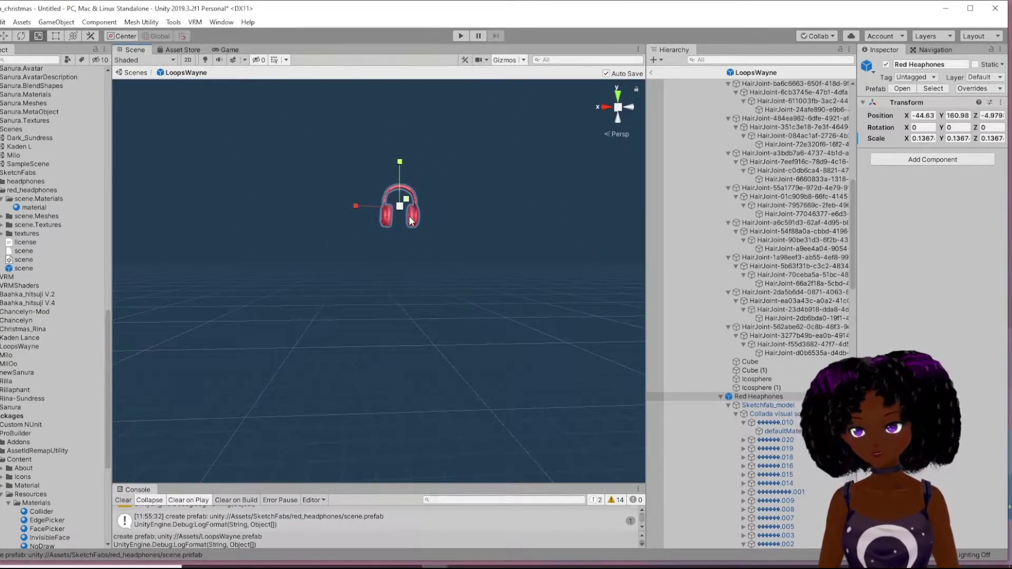
scroll(409, 216, "up", 5)
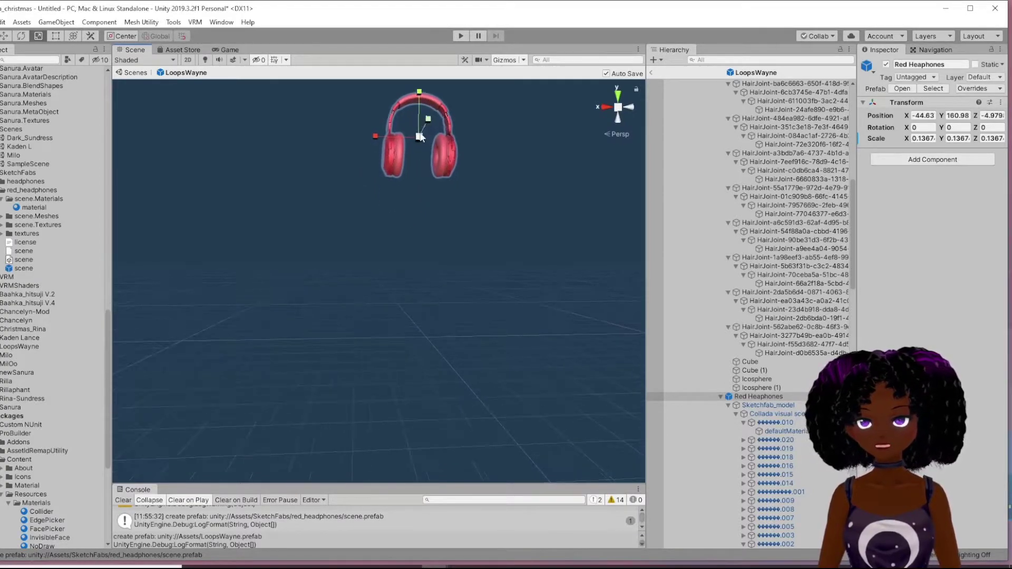
left_click_drag(420, 138, 448, 184)
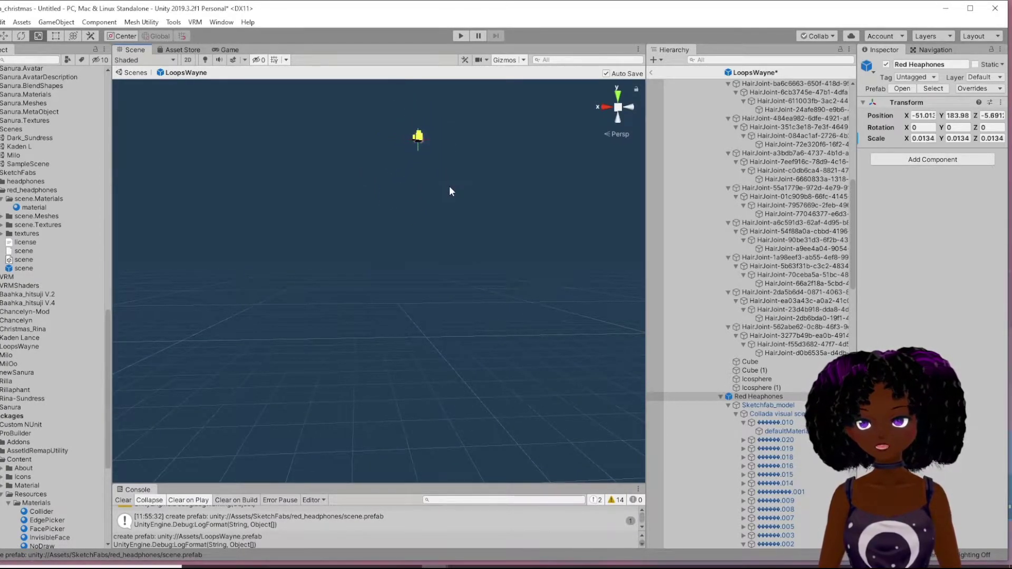
middle_click_drag(415, 140, 366, 288)
scroll(375, 290, "up", 5)
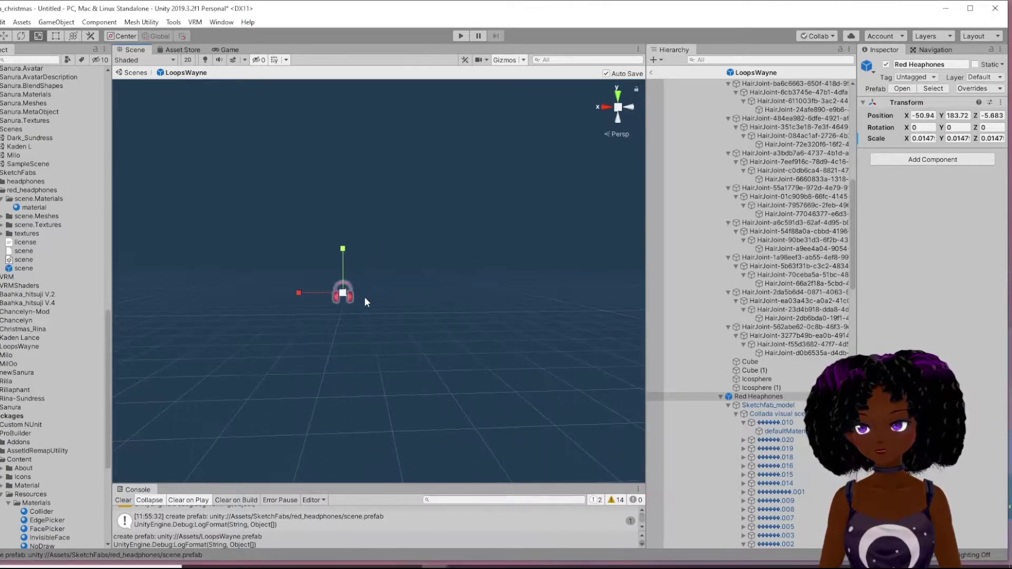
scroll(356, 299, "up", 2)
- Locate the LoopsWayne avatar in the scene and lower the headphones toward it, to about Y -15.5
key("w")
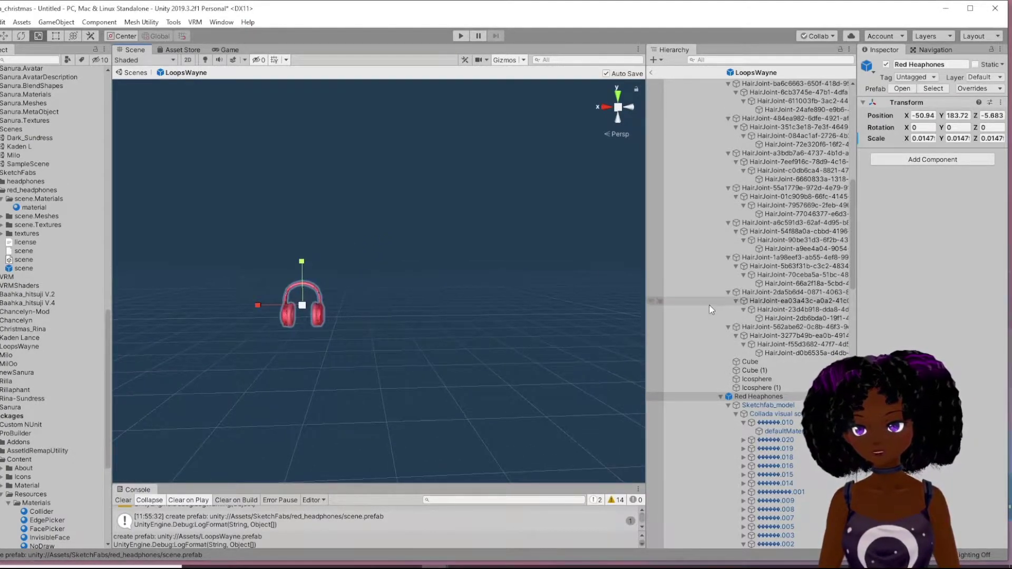
scroll(755, 210, "up", 12)
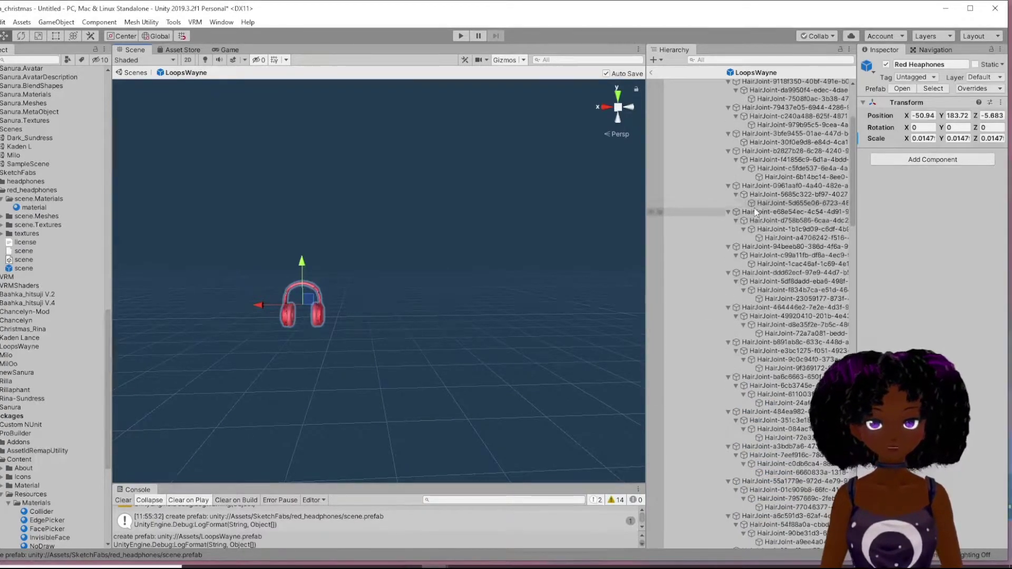
left_click(701, 83)
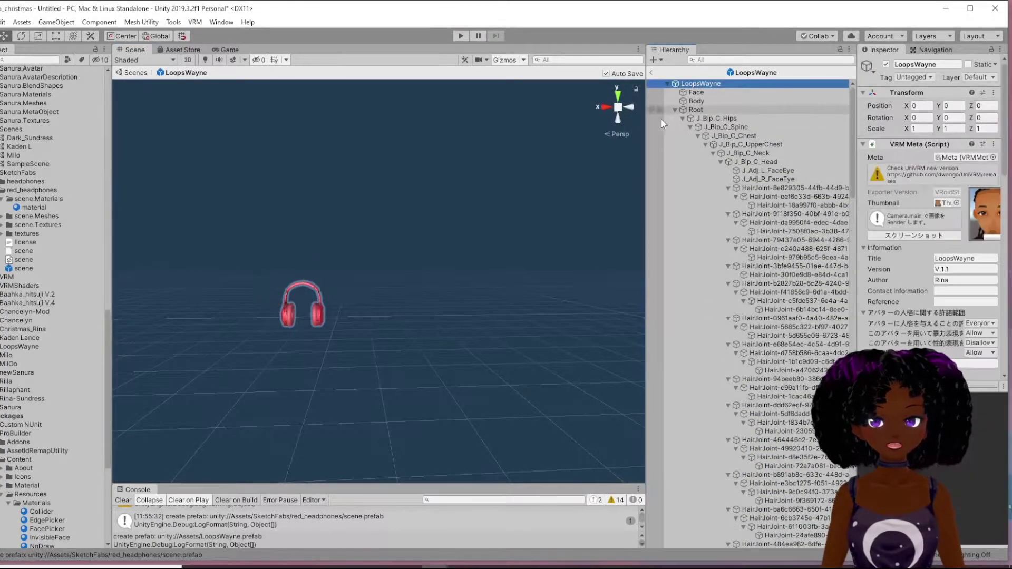
key("f")
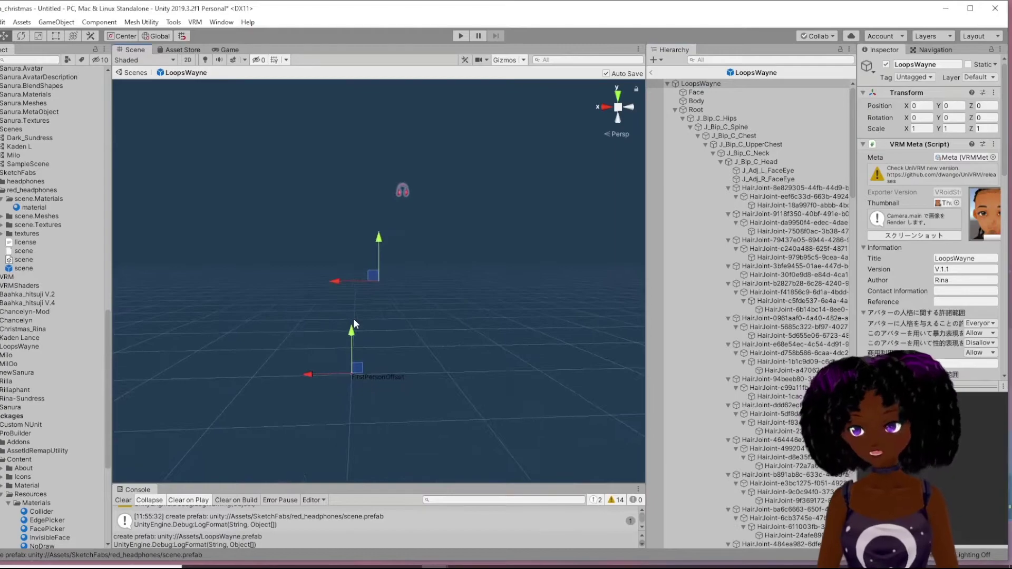
left_click(406, 187)
left_click_drag(403, 144, 363, 375)
scroll(364, 384, "up", 4)
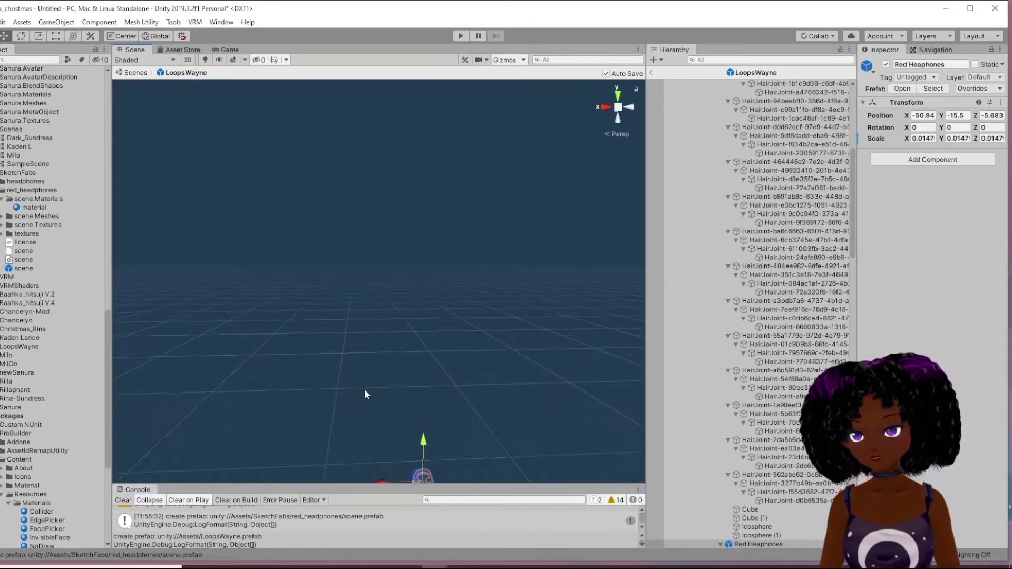
- Raise the headphones to about Y 17 and shift them sideways to about X -14.1
middle_click_drag(384, 307, 407, 54)
scroll(375, 251, "up", 2)
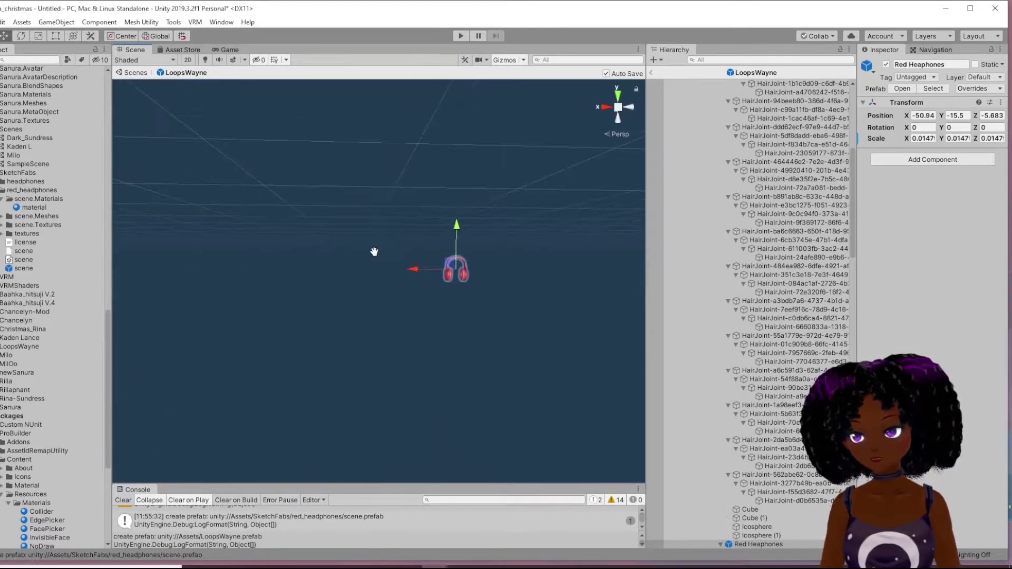
middle_click_drag(395, 284, 350, 334)
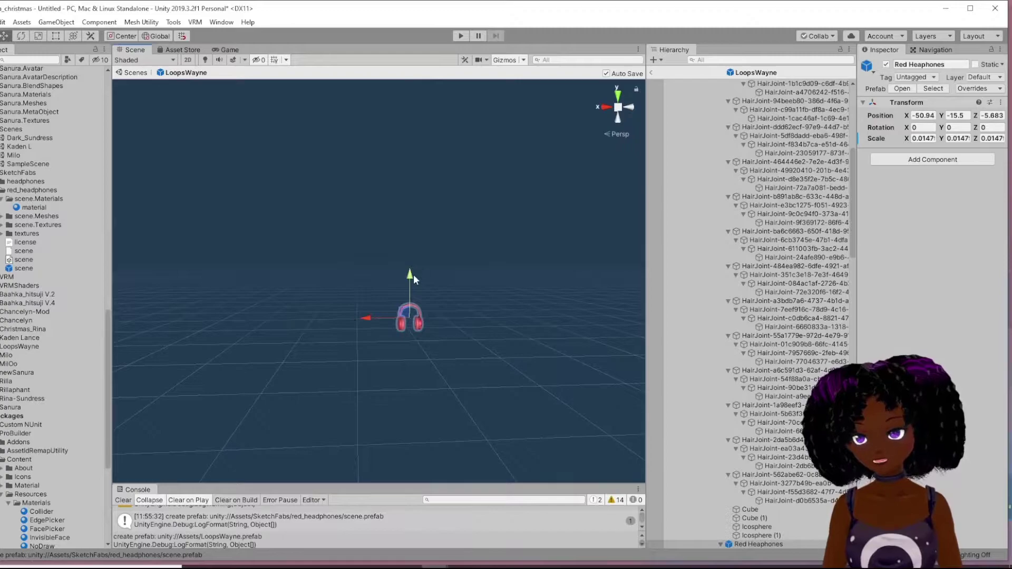
left_click_drag(414, 278, 390, 198)
left_click_drag(365, 241, 276, 246)
scroll(299, 181, "up", 3)
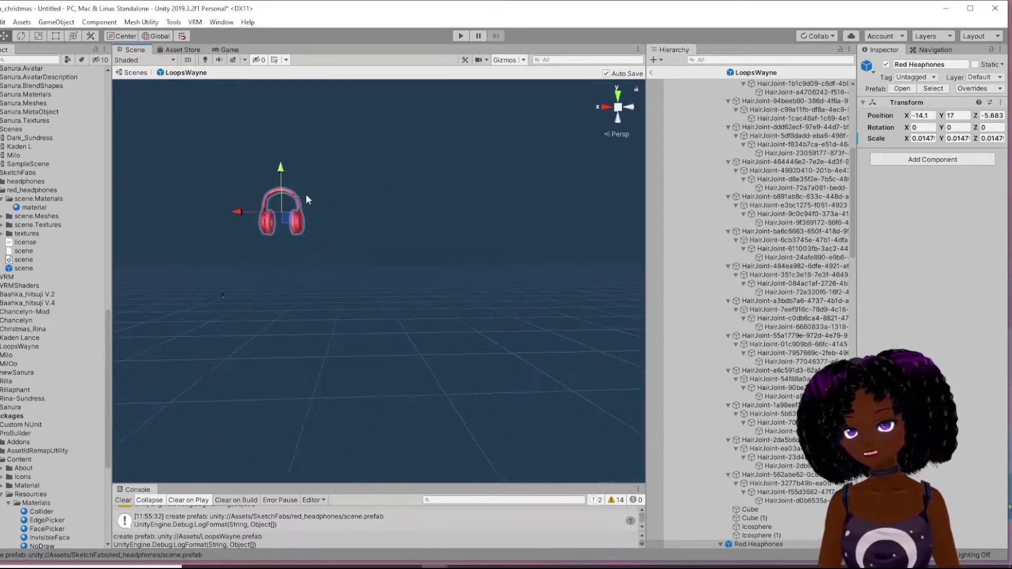
- Shrink the headphones uniformly to a scale of about 0.0005, closer to the avatar's size
scroll(306, 195, "up", 4)
middle_click_drag(297, 226, 588, 303)
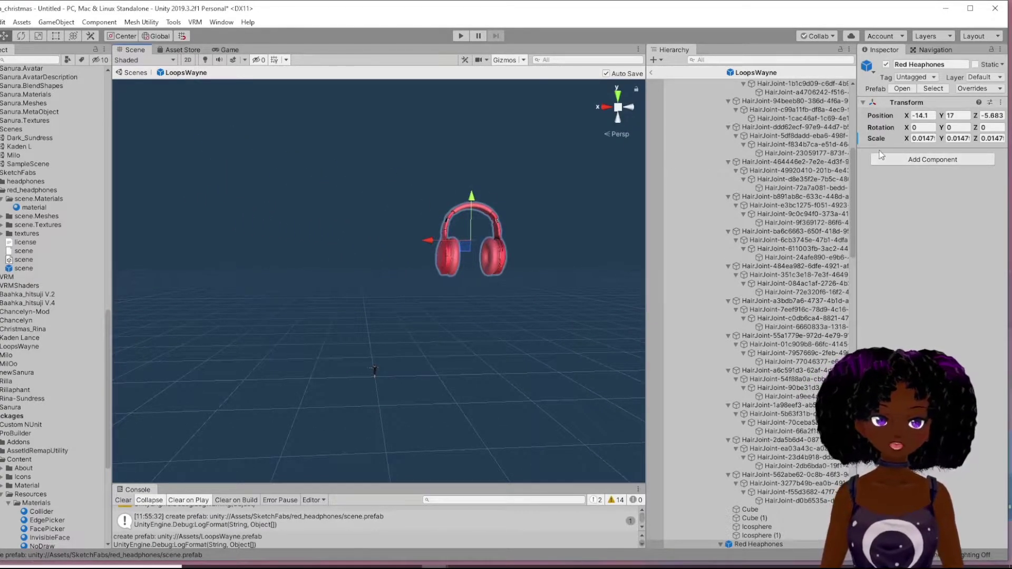
key("r")
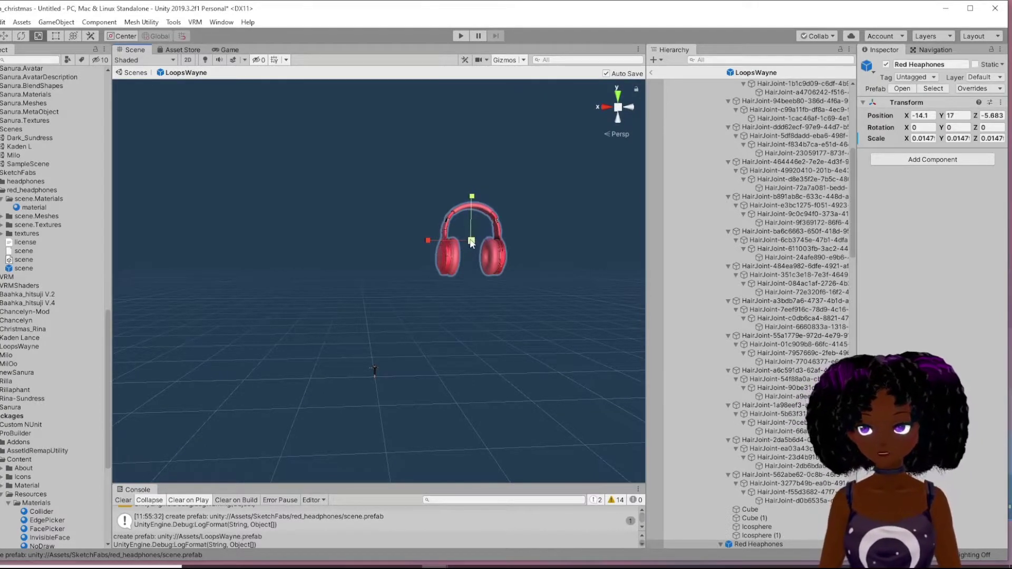
left_click_drag(471, 240, 481, 289)
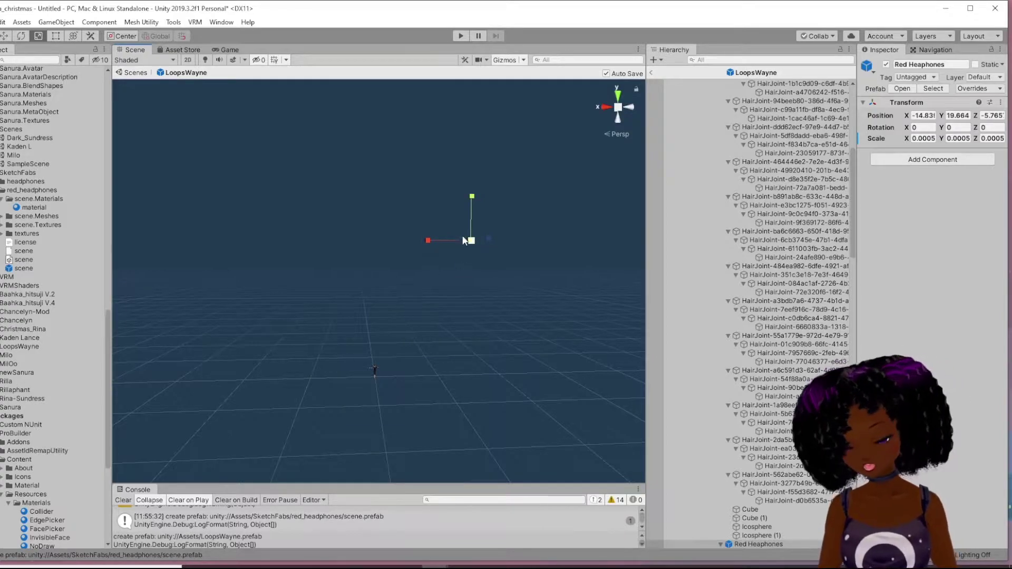
- Move the headphones next to the avatar's head, at about X -0.58 and Y 0.07
key("w")
left_click_drag(473, 209, 485, 370)
scroll(484, 366, "up", 5)
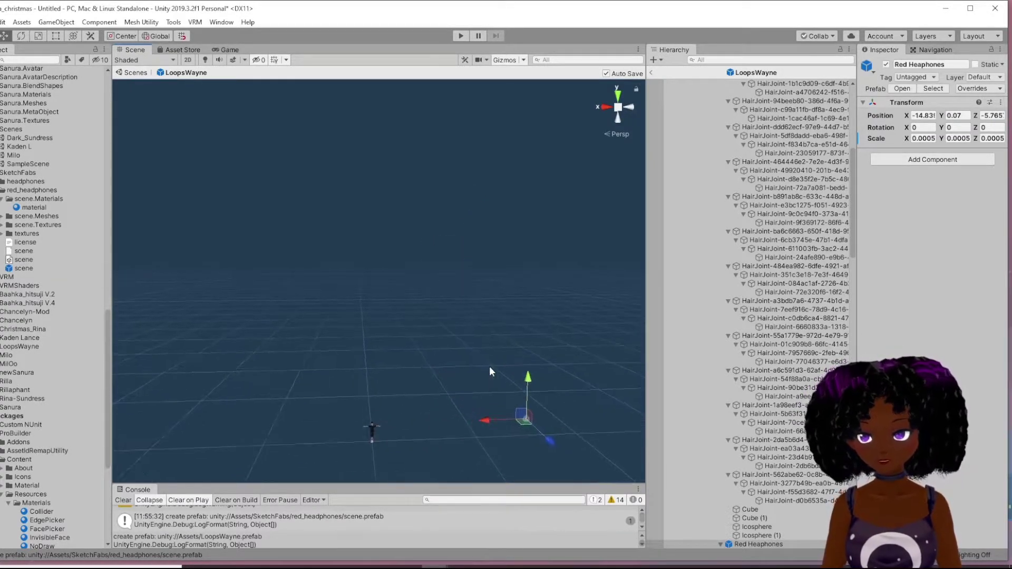
middle_click_drag(490, 366, 464, 138)
scroll(442, 241, "up", 3)
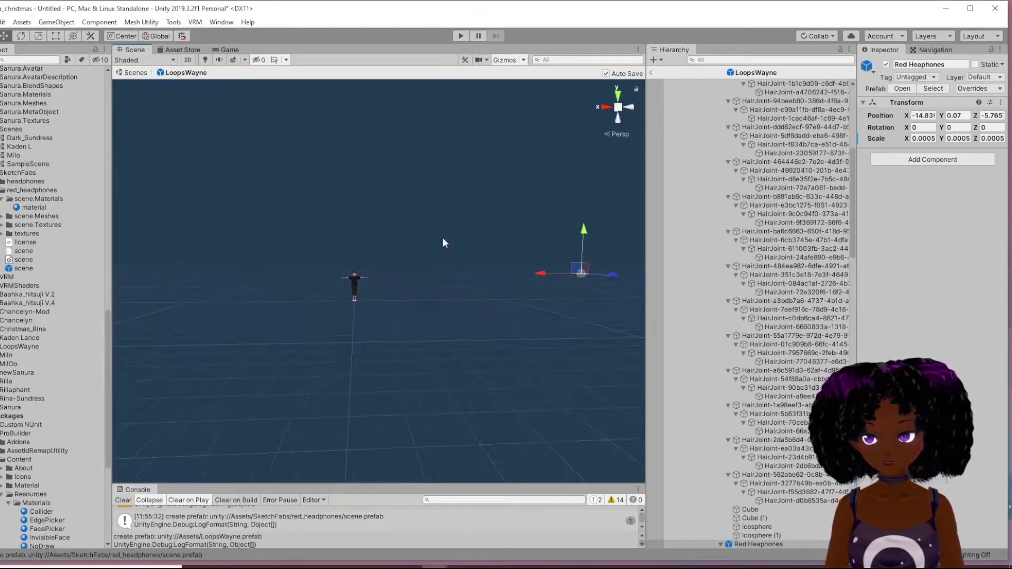
left_click_drag(606, 276, 336, 267)
- Compare the headphones with the avatar's head up close and scale them down uniformly to about 0.0002
scroll(387, 254, "up", 6)
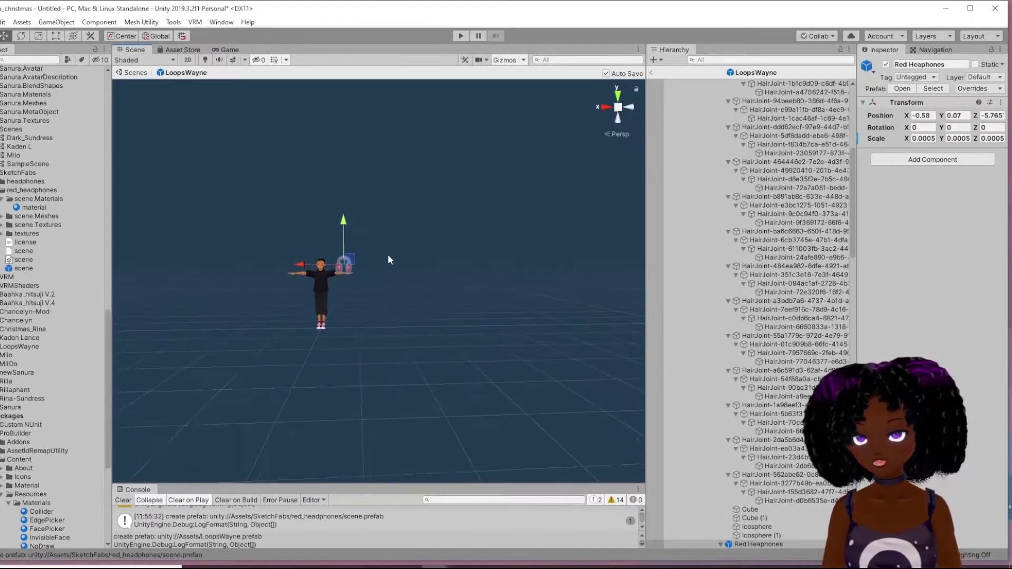
middle_click_drag(387, 255, 525, 309)
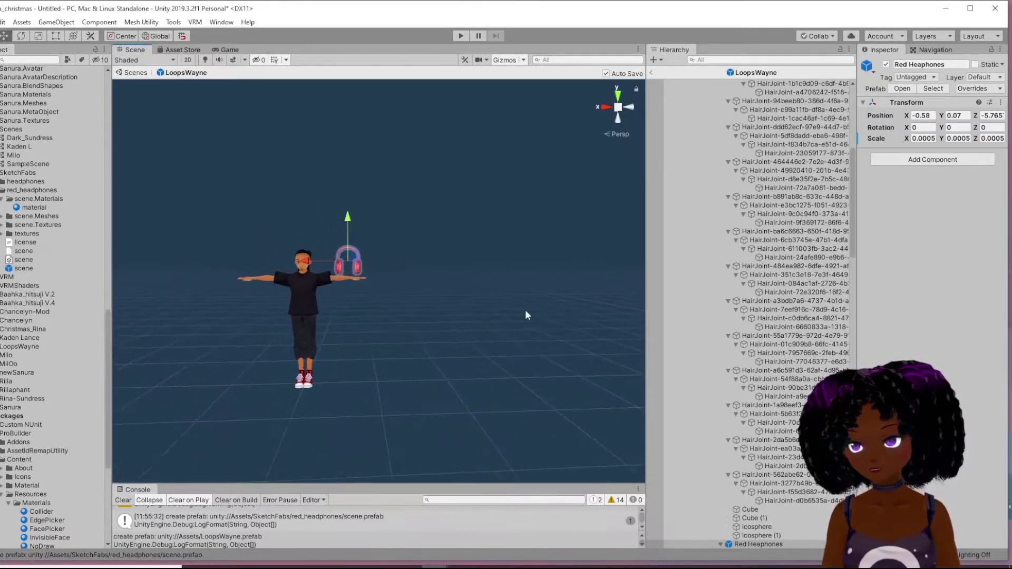
mouse_move(348, 284)
right_mouse_down()
mouse_move(429, 303)
mouse_move(353, 290)
right_mouse_up()
middle_click_drag(451, 333, 481, 348)
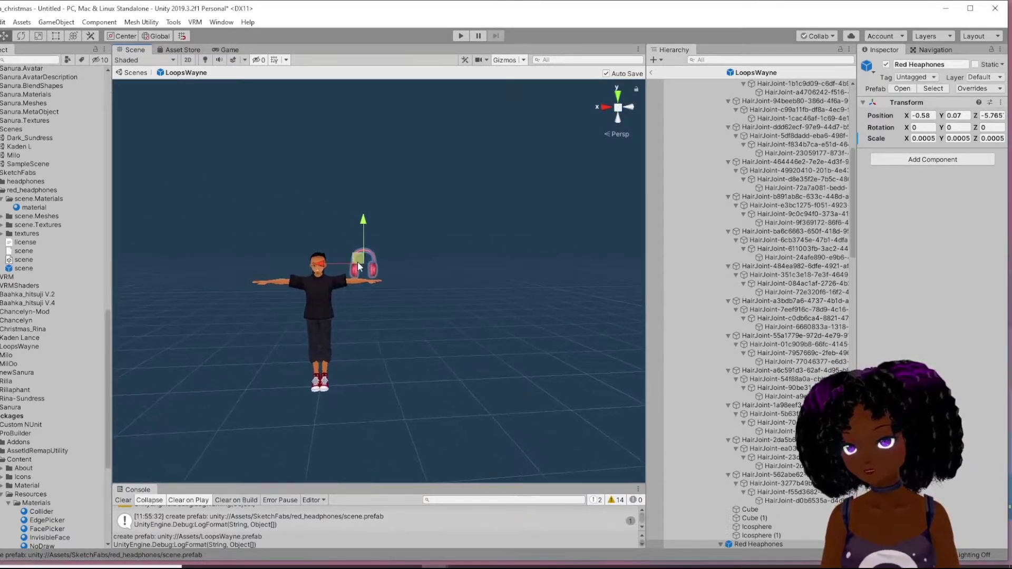
scroll(376, 266, "up", 6)
middle_click_drag(376, 266, 424, 275)
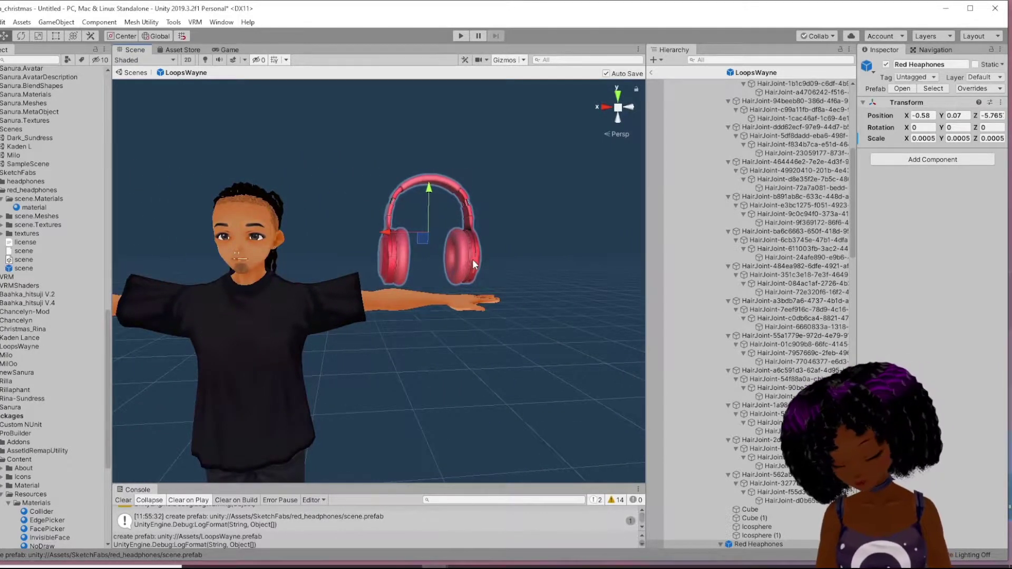
key("r")
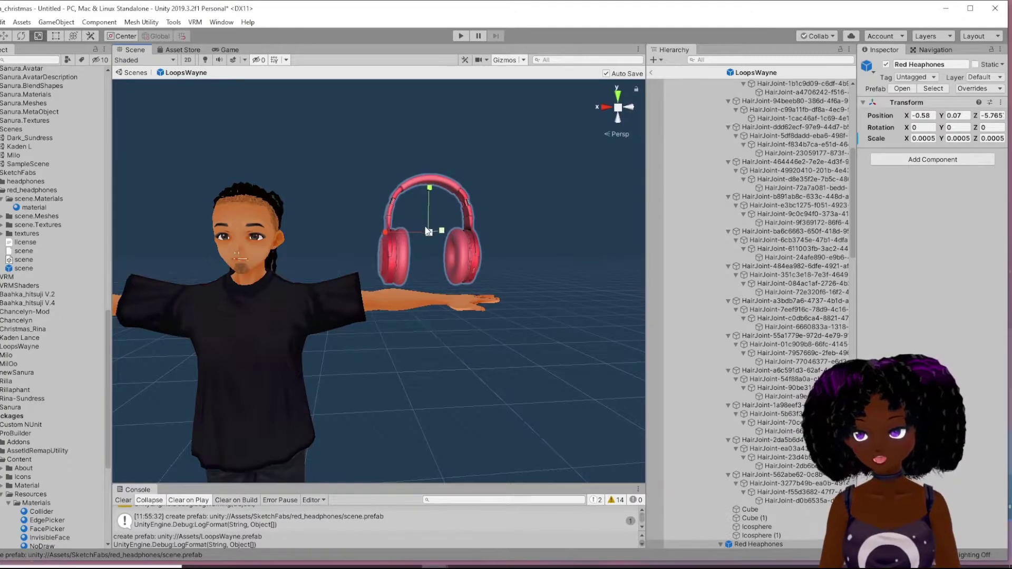
left_click_drag(429, 232, 441, 261)
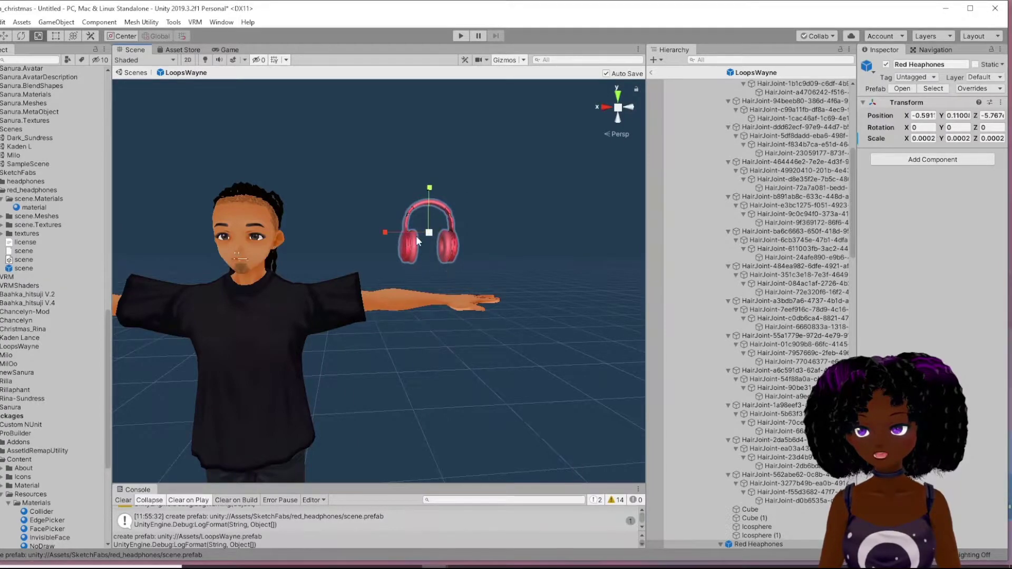
- Center the headphones on the avatar at about X 0.007 and lower them to neck height at about Y 0.021
key("w")
left_click_drag(381, 237, 233, 248)
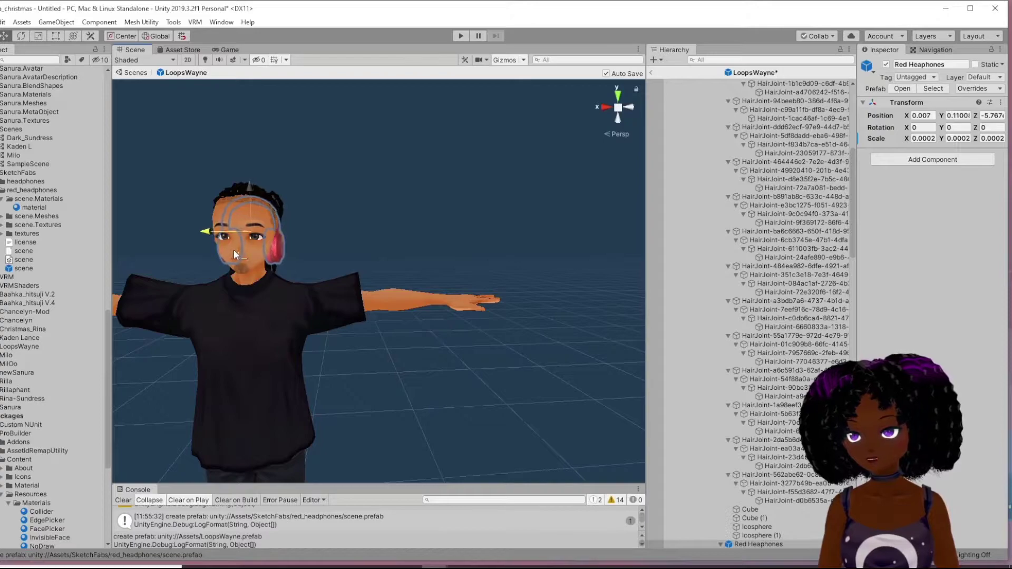
left_click_drag(251, 191, 251, 217)
- Check the headphones from the avatar's side and move them forward to about Z 0.13
right_click_drag(380, 275, 366, 276)
mouse_move(367, 276)
middle_mouse_down()
mouse_move(273, 278)
mouse_move(347, 276)
middle_mouse_up()
right_click_drag(348, 276, 474, 292)
left_click(491, 281)
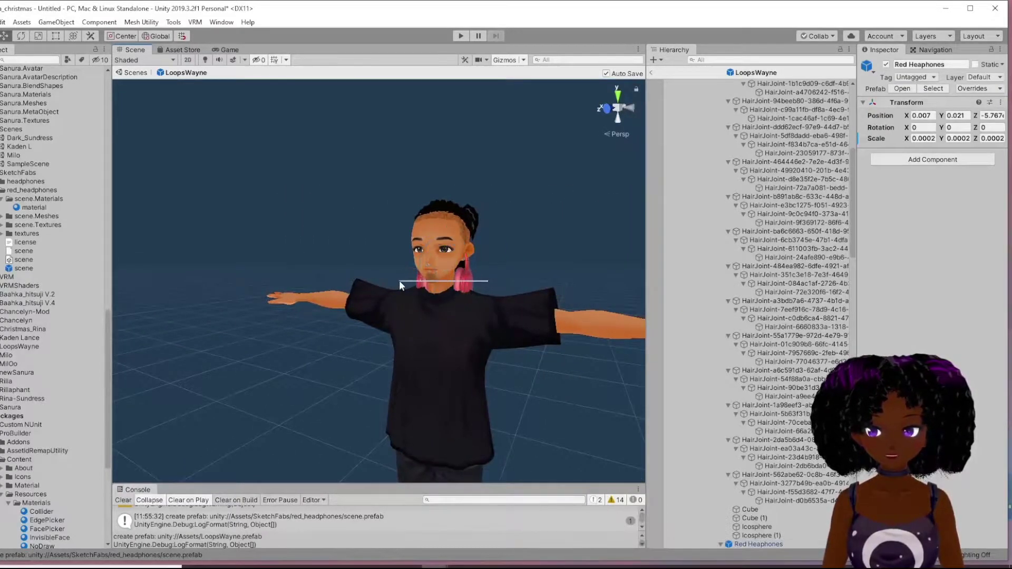
middle_click_drag(524, 233, 499, 224)
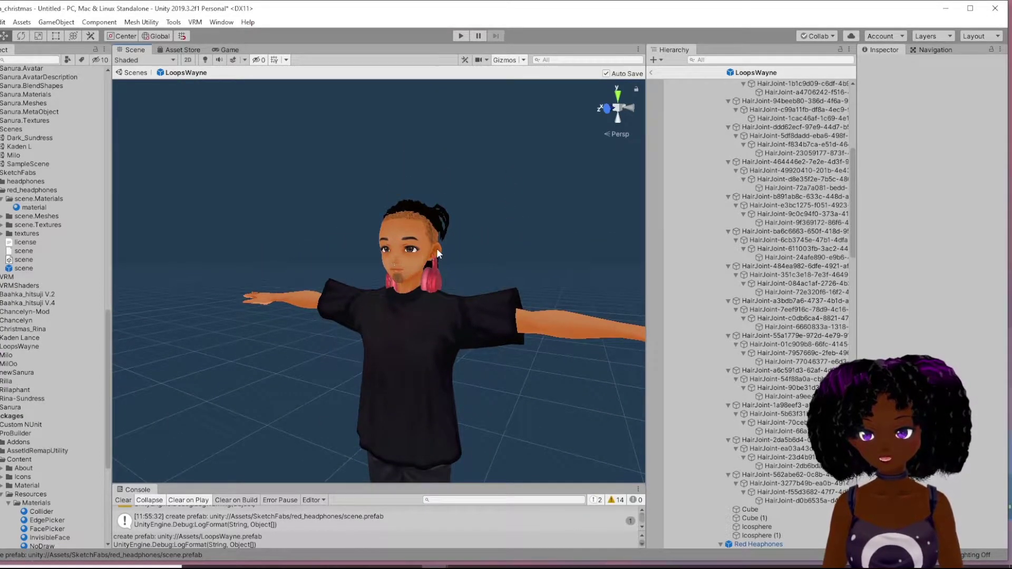
mouse_move(436, 248)
middle_mouse_down()
mouse_move(565, 319)
mouse_move(551, 210)
mouse_move(431, 236)
mouse_move(425, 259)
middle_mouse_up()
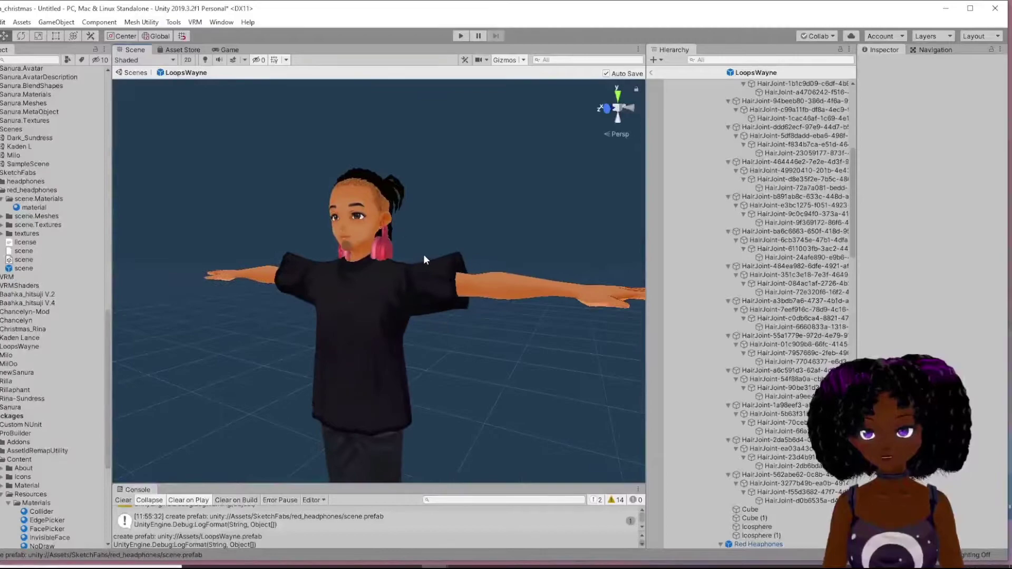
right_click_drag(417, 233, 377, 239)
middle_click_drag(470, 235, 387, 268)
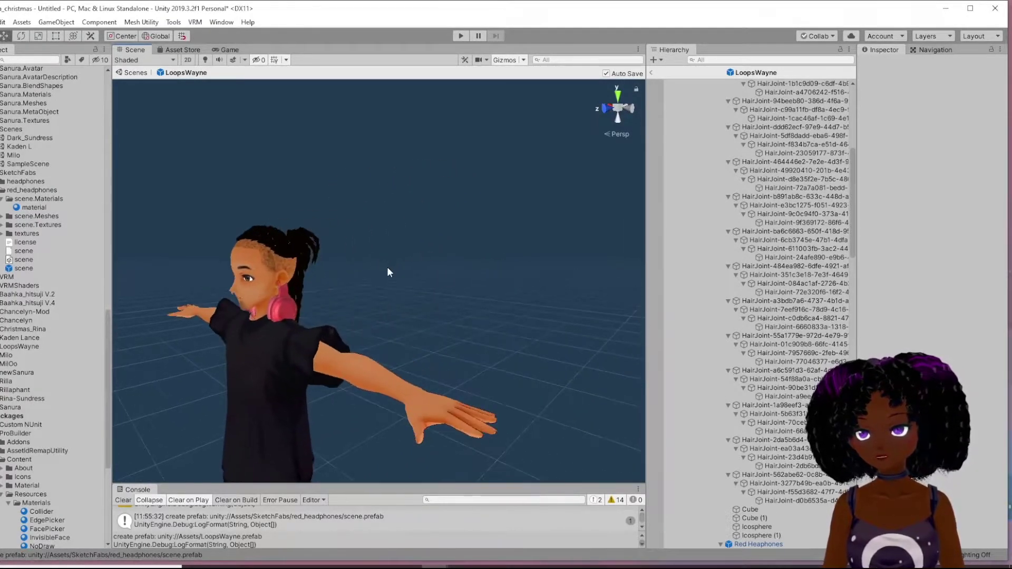
left_click(284, 307)
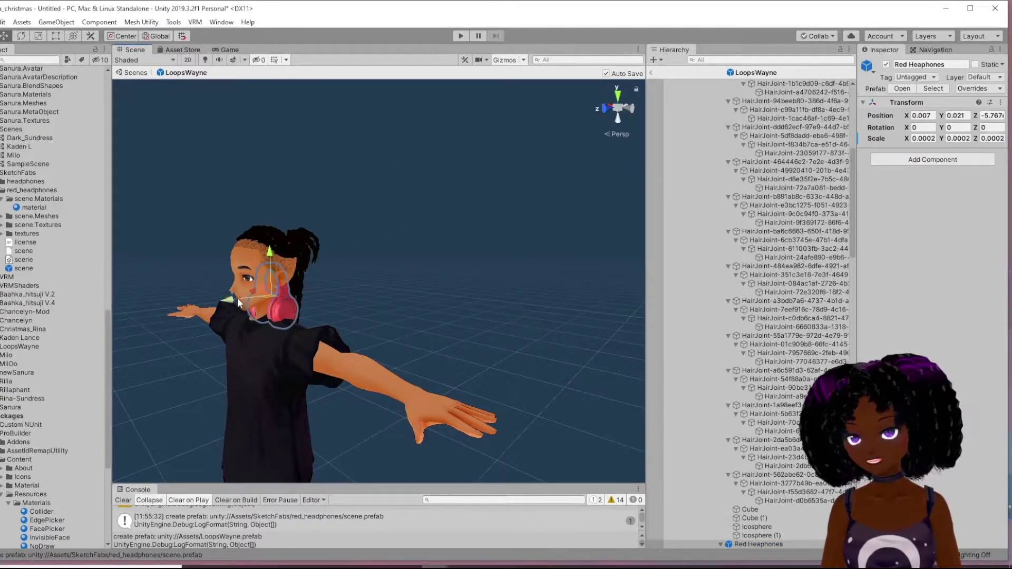
left_click_drag(237, 299, 207, 296)
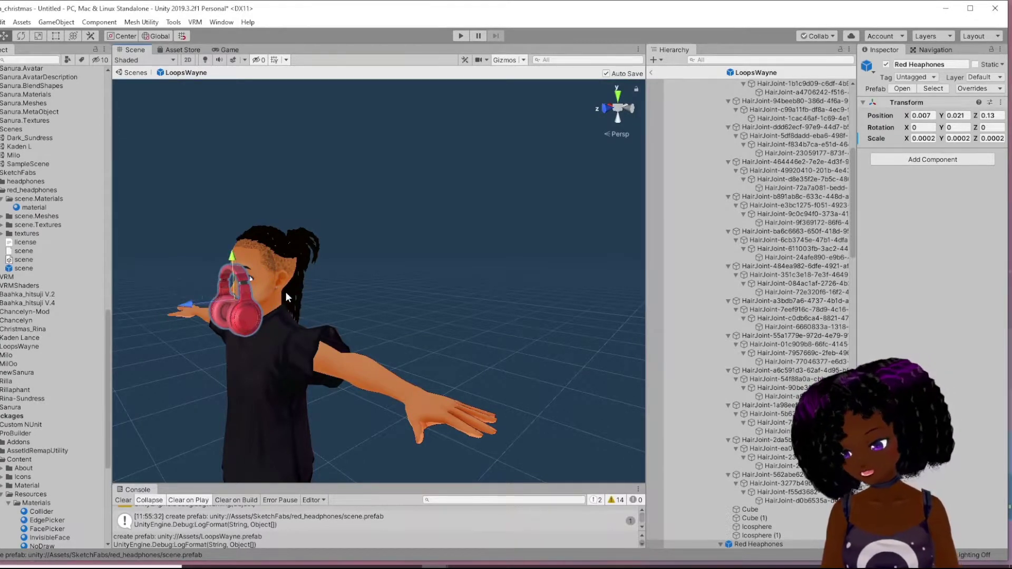
- Tilt the headphones around the X axis to about -45 degrees
key("e")
right_click_drag(209, 267, 254, 316)
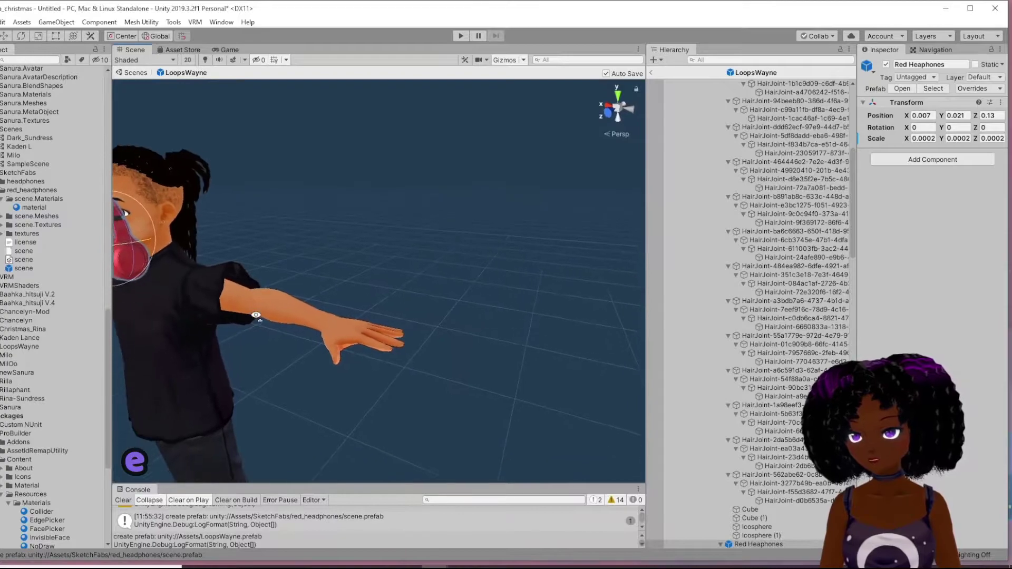
middle_click_drag(254, 316, 293, 337)
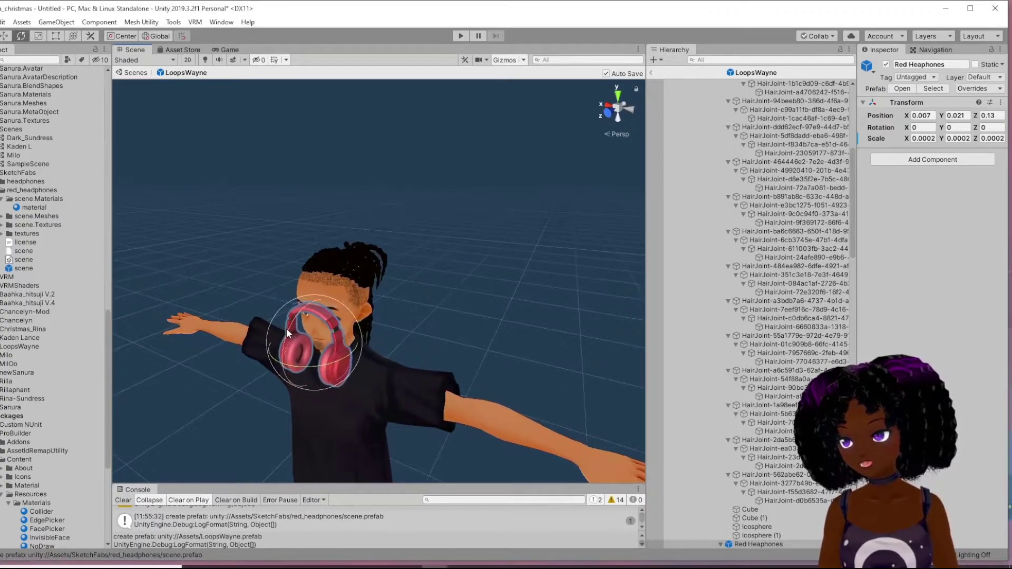
left_click_drag(287, 329, 349, 296)
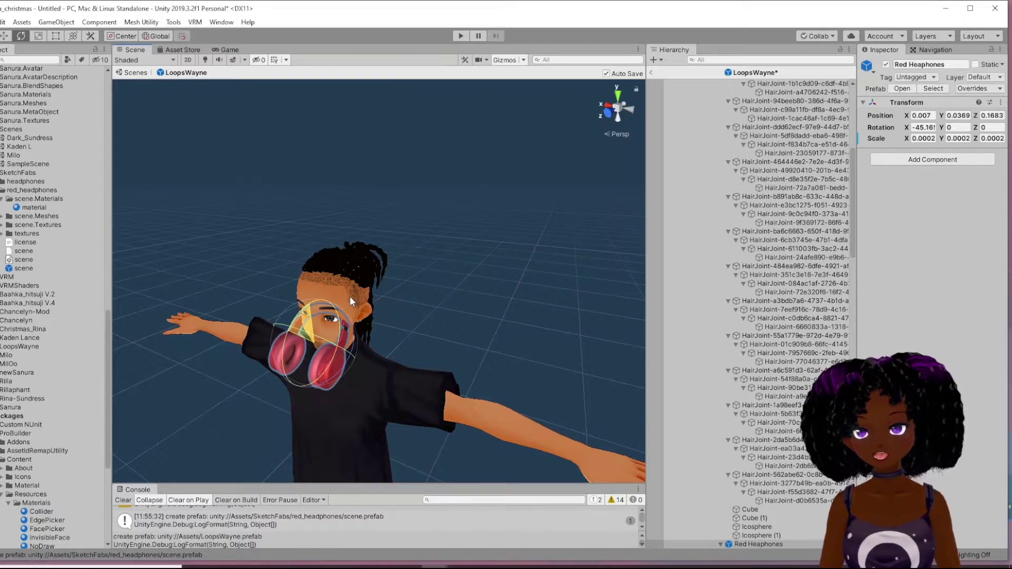
key("w")
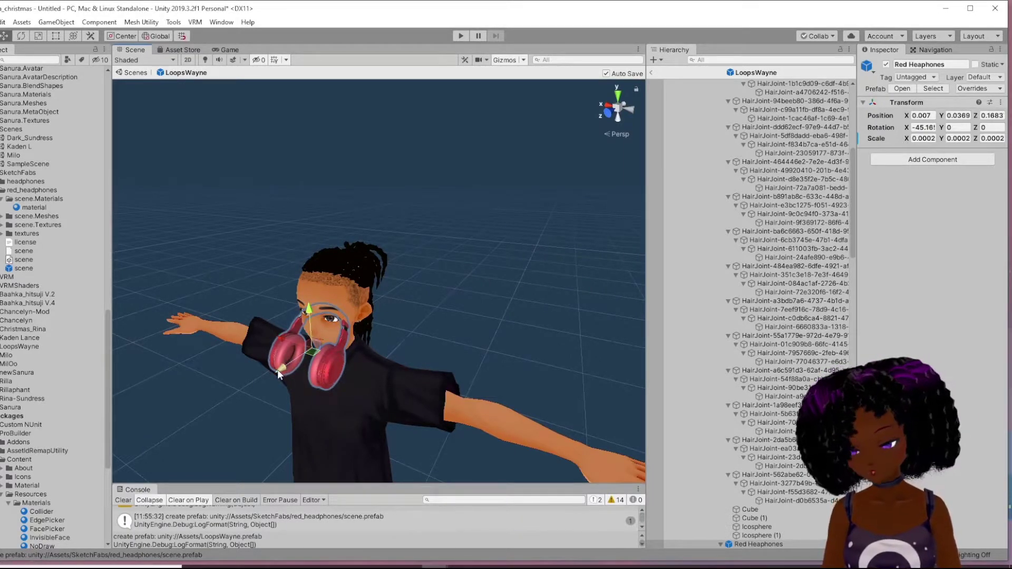
- Move the headphones down and back toward the neck to about Y -0.022 and Z 0.093
left_click_drag(286, 366, 327, 319)
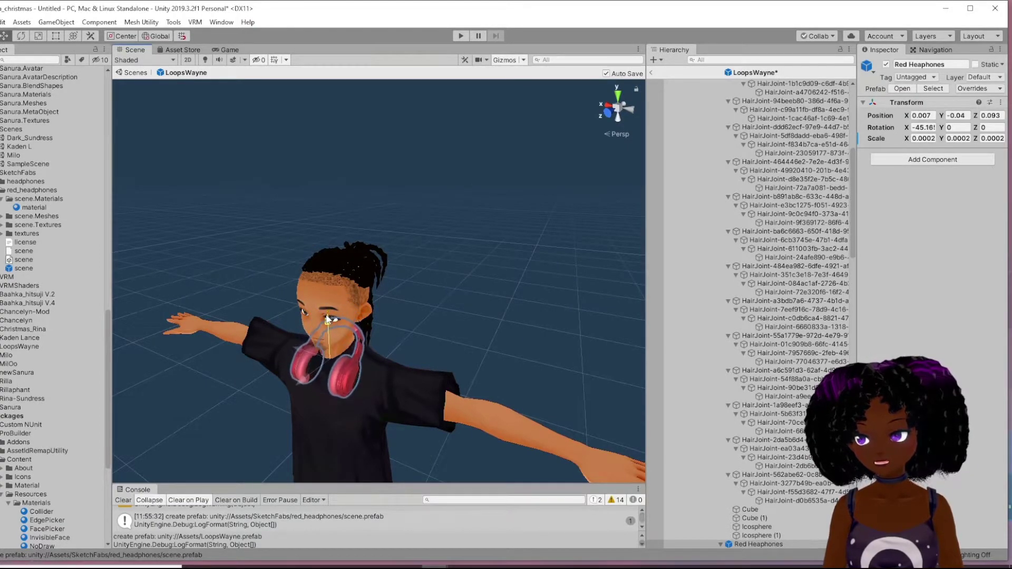
right_click_drag(365, 370, 342, 362)
middle_click_drag(393, 413, 339, 340)
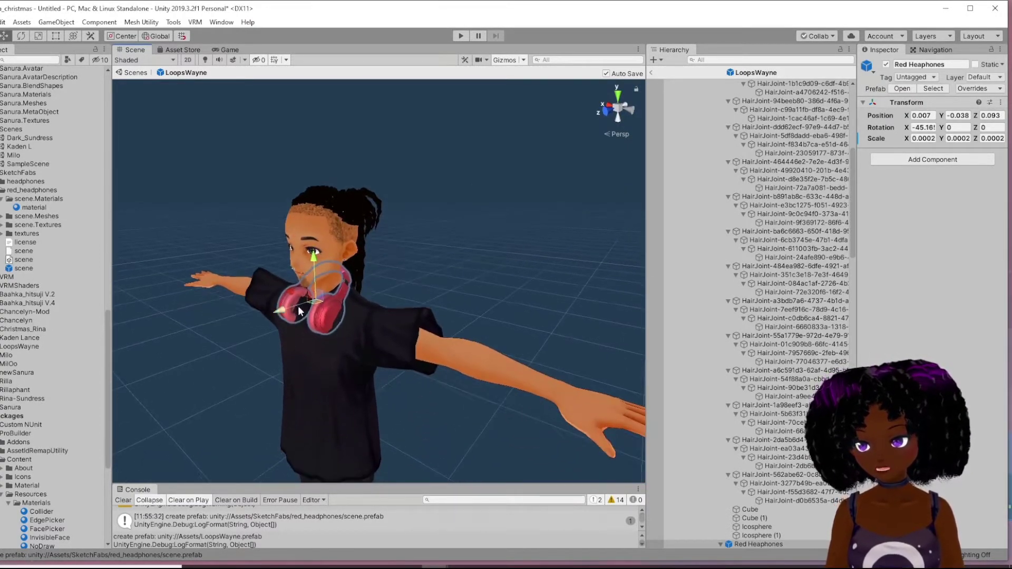
left_click_drag(314, 257, 311, 251)
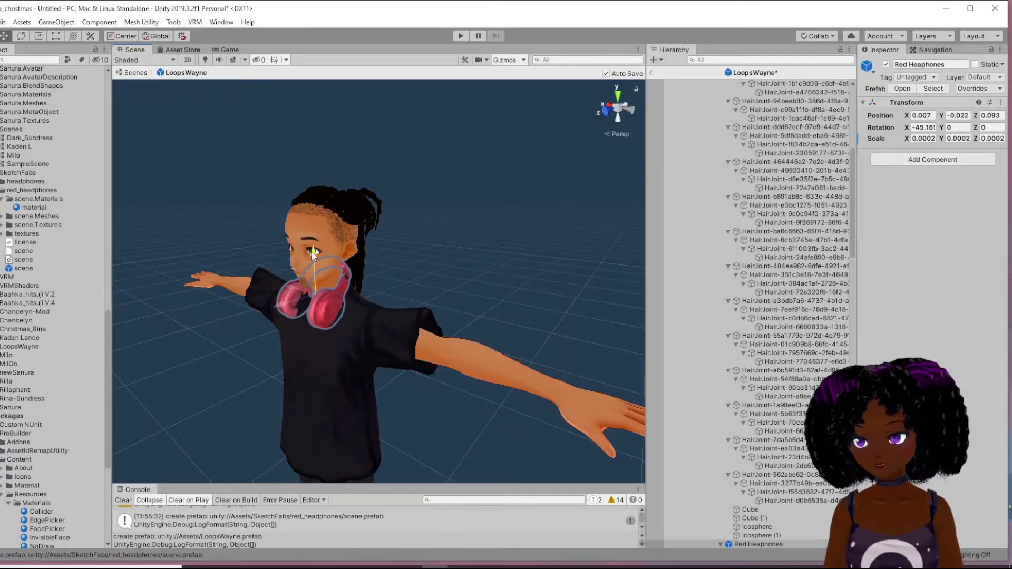
- Tilt the headphones further around the X axis to about -67 degrees
key("e")
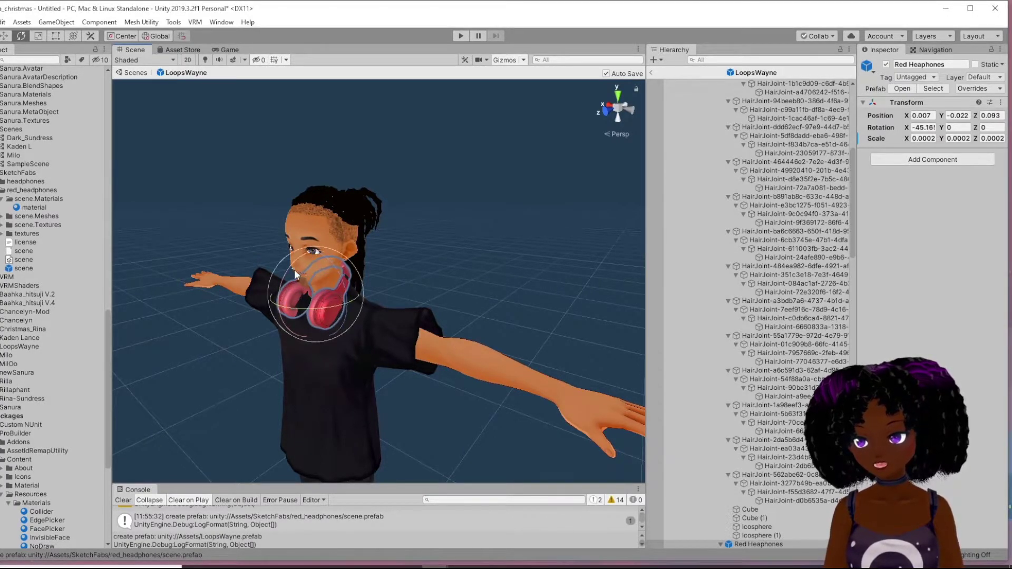
left_click_drag(286, 278, 311, 258)
scroll(390, 324, "up", 6)
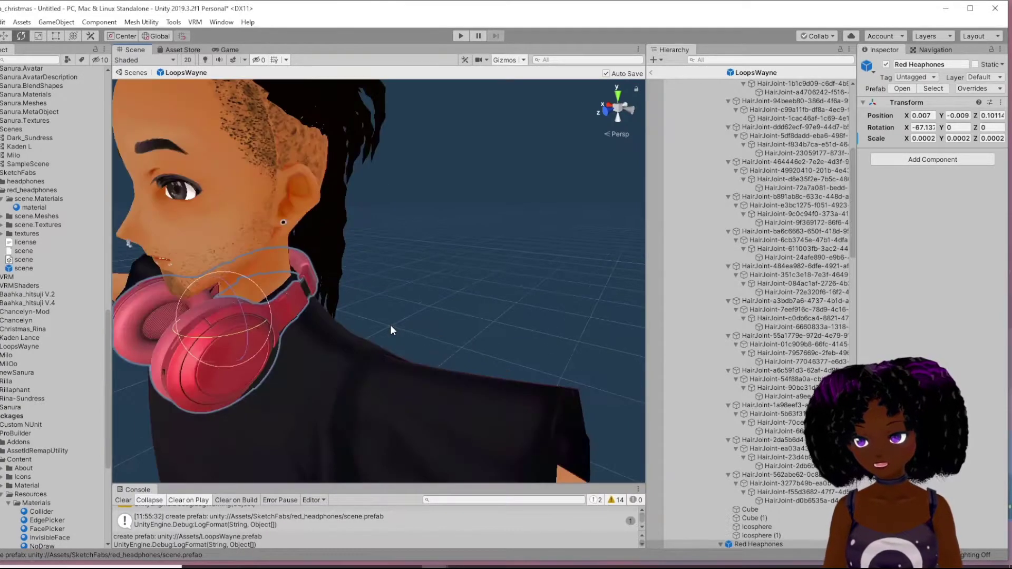
- Examine how the tilted headphones fit the neck and shirt from close up, the front and the side
middle_click_drag(323, 325, 364, 305)
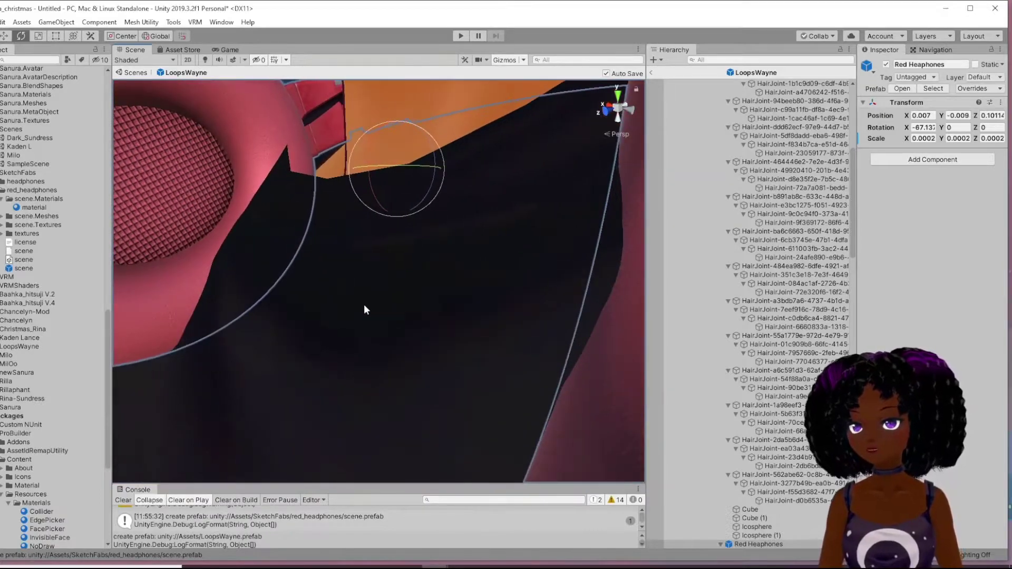
scroll(364, 305, "down", 7)
right_click_drag(381, 315, 420, 341)
middle_click_drag(369, 337, 440, 350)
left_click_drag(439, 349, 453, 350, "alt")
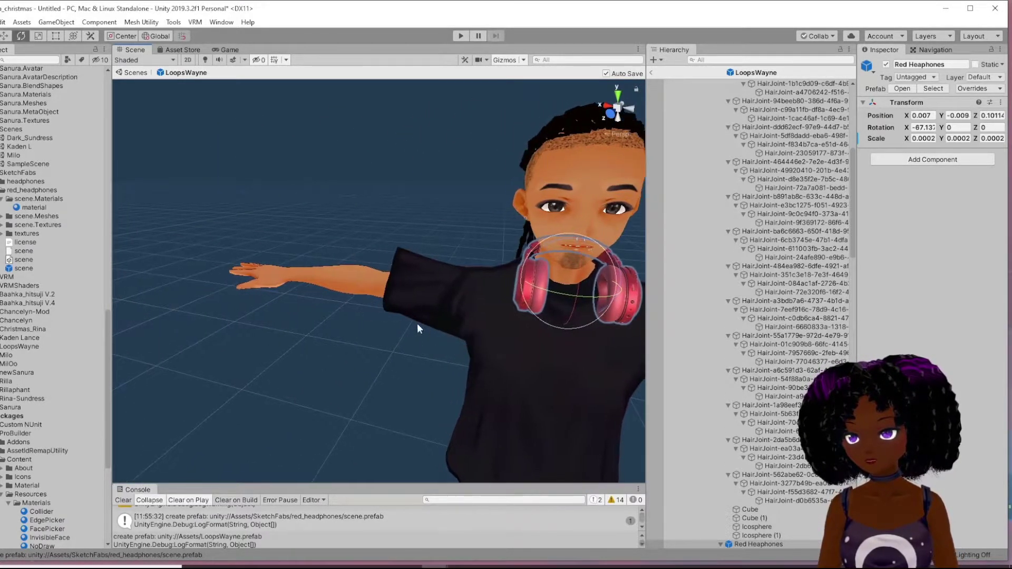
right_click_drag(429, 307, 580, 339)
middle_click_drag(321, 312, 401, 314)
left_click_drag(402, 314, 335, 176, "alt")
mouse_move(389, 203)
middle_mouse_down()
mouse_move(375, 183)
mouse_move(380, 193)
middle_mouse_up()
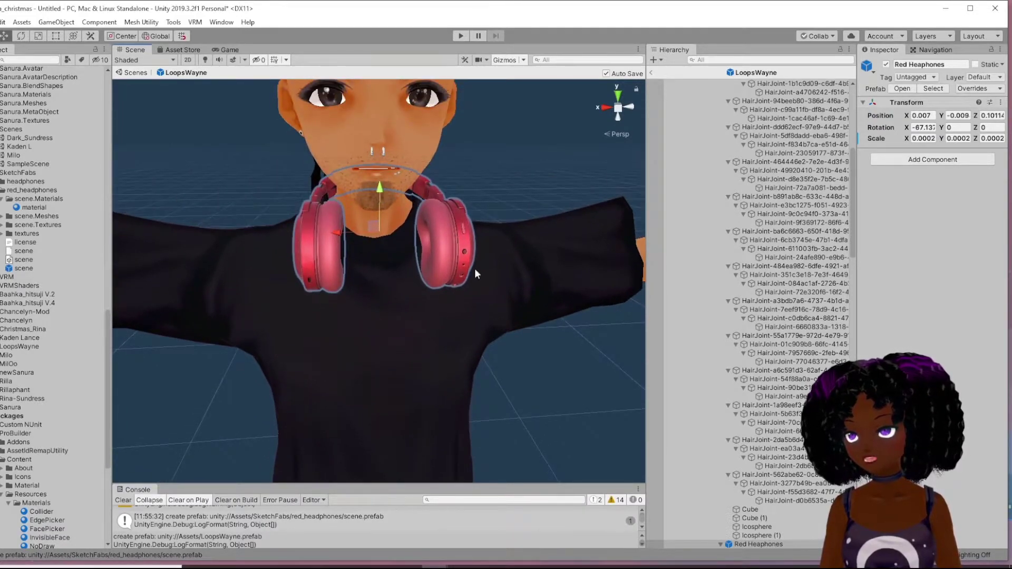
left_click(576, 368)
middle_click_drag(574, 370, 517, 372)
left_click_drag(409, 334, 437, 304, "alt")
middle_click_drag(438, 304, 352, 326)
right_click_drag(352, 326, 183, 314)
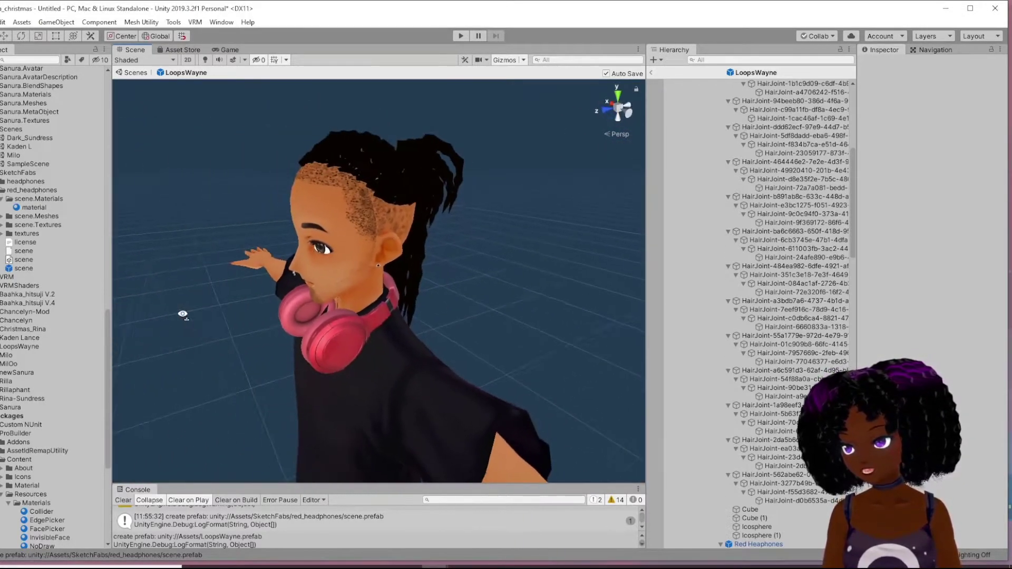
right_click_drag(387, 331, 415, 304)
middle_click_drag(415, 305, 439, 311)
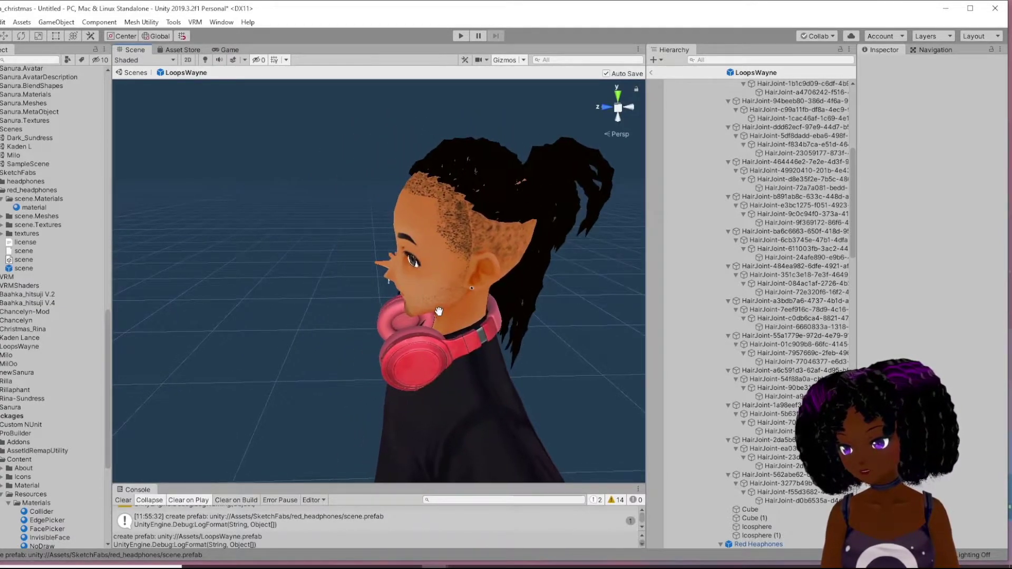
- Raise the headphones to about Y 0.0001 and shift them slightly forward to about Z 0.104
left_click(486, 330)
left_click_drag(437, 298, 432, 293)
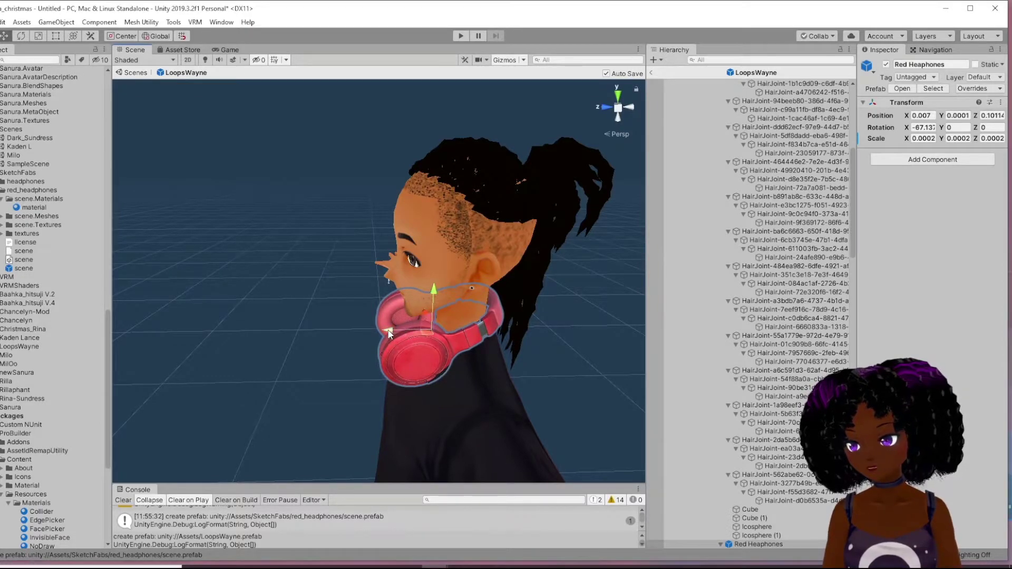
left_click_drag(388, 333, 540, 261)
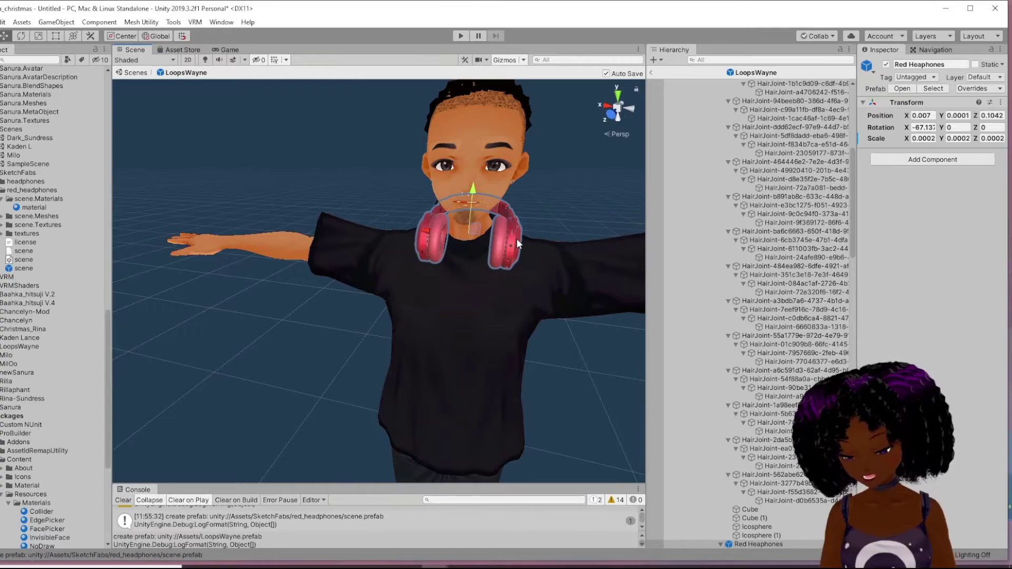
- Shrink the headphones slightly and reposition them at the neck to about X 0.0155 and Z 0.088
left_click_drag(485, 254, 493, 269, "alt")
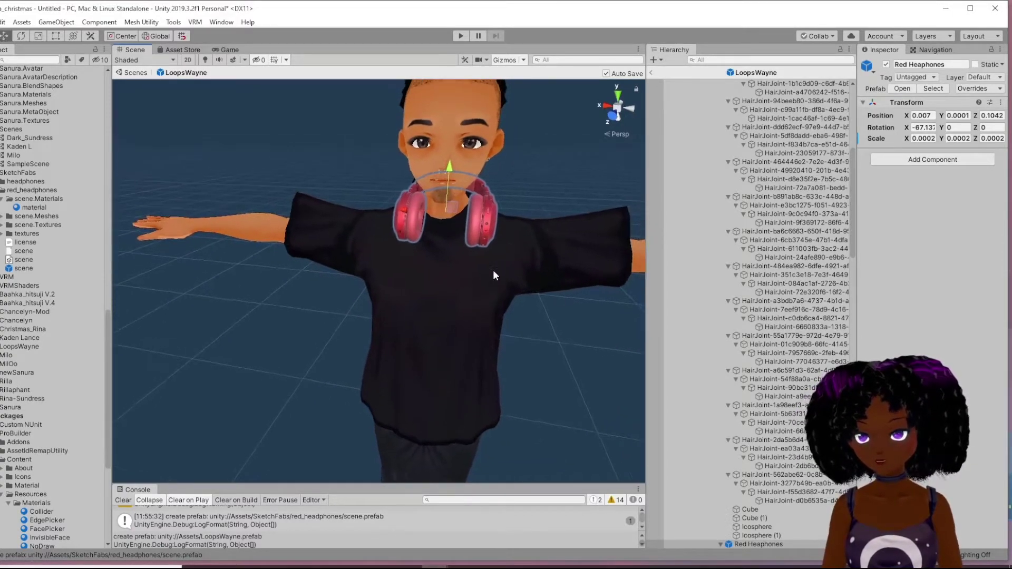
key("r")
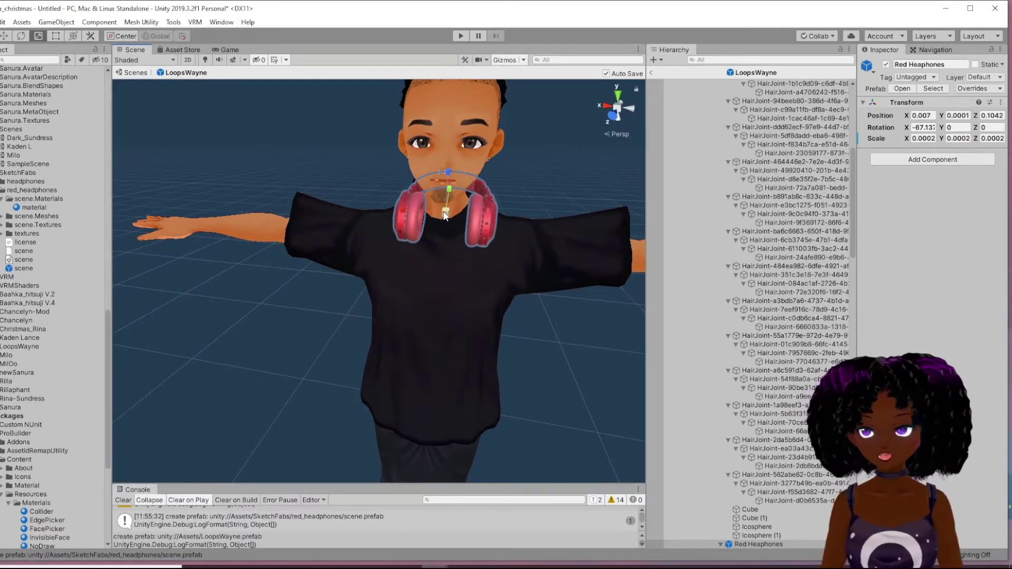
left_click_drag(445, 213, 453, 216)
key("ctrl+z")
left_click_drag(502, 246, 441, 244, "alt")
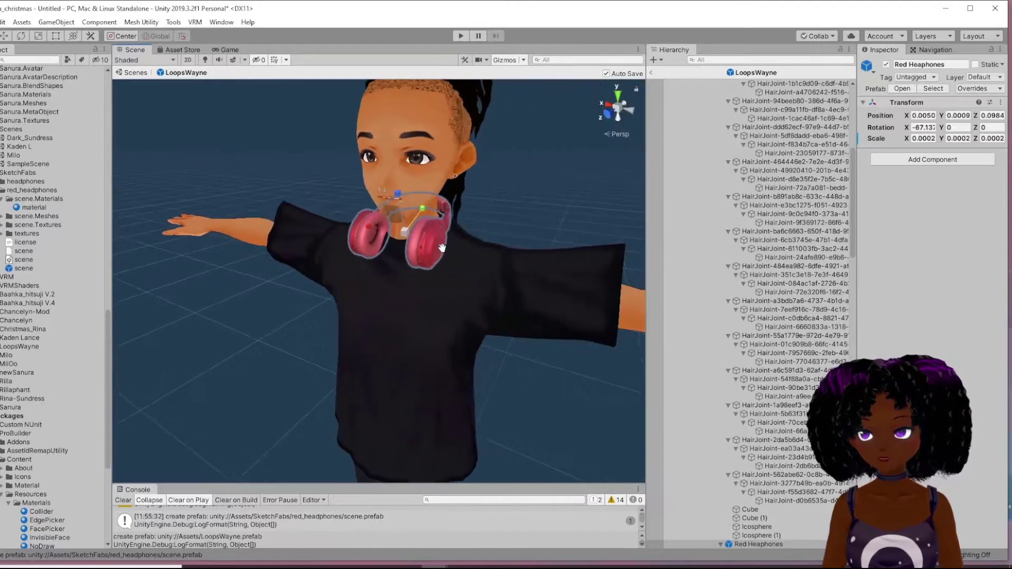
middle_click_drag(442, 243, 415, 260)
left_click_drag(415, 260, 400, 261, "alt")
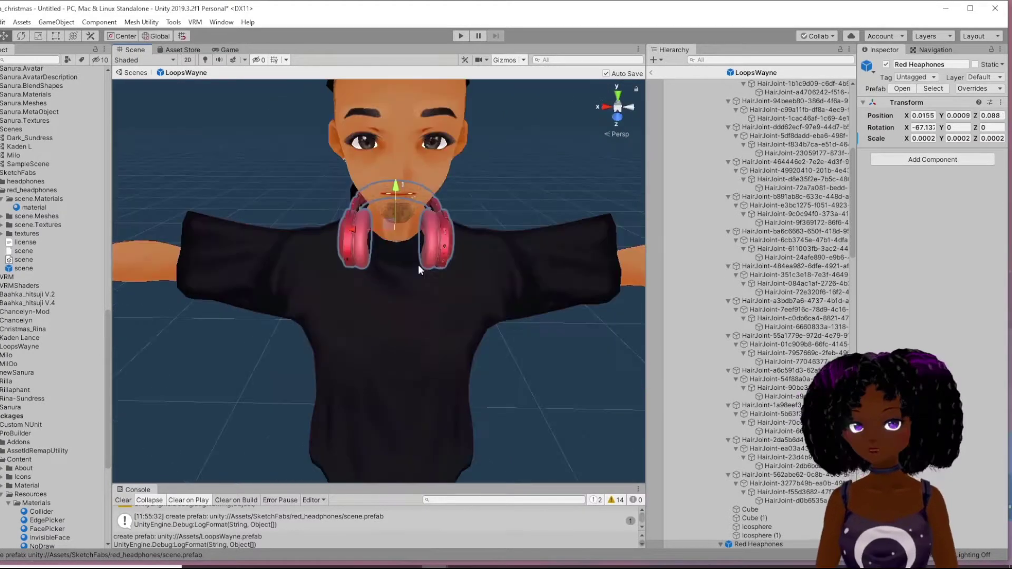
left_click_drag(419, 267, 380, 283, "alt")
middle_click_drag(380, 283, 424, 291)
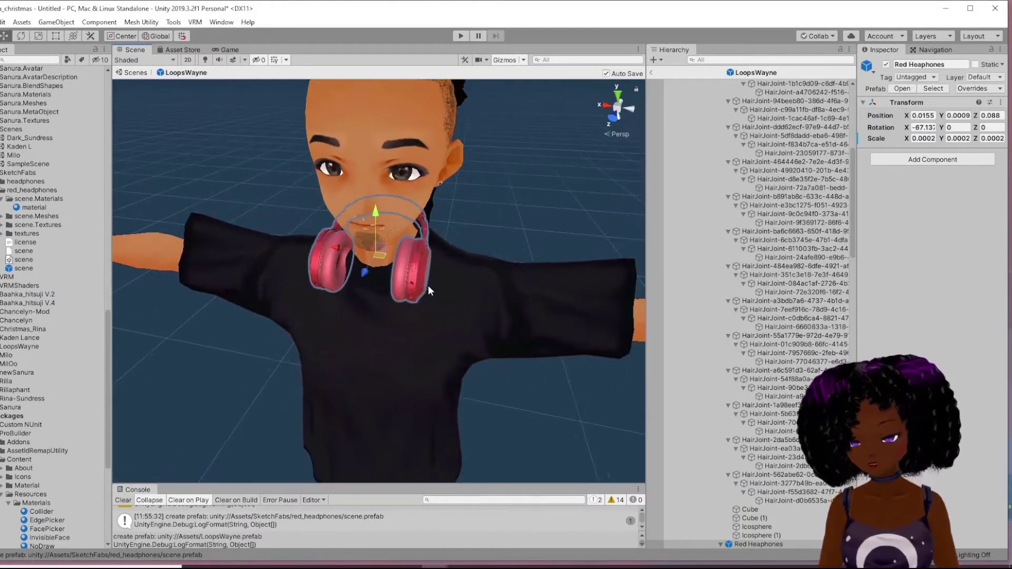
- Enlarge the headphones uniformly a little to better match the width of the avatar's head
key("r")
left_click_drag(375, 251, 448, 216)
middle_click_drag(337, 282, 447, 207)
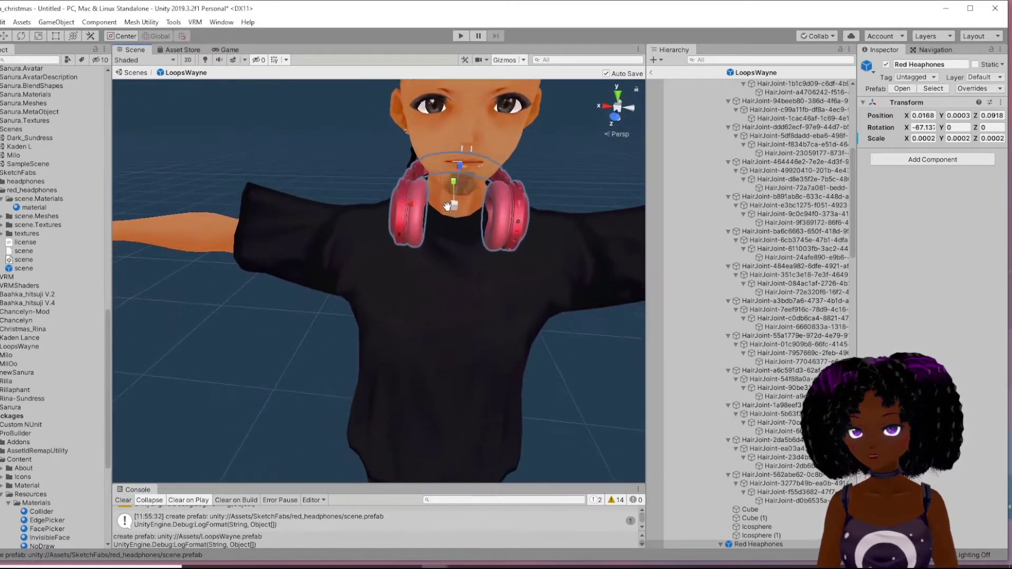
left_click_drag(455, 209, 458, 208)
middle_click_drag(526, 138, 459, 212)
- Check the headphones' side fit and place in the bone hierarchy, and move them forward to about Z 0.1009
key("w")
right_click_drag(414, 258, 513, 280)
middle_click_drag(232, 310, 429, 289)
middle_click_drag(510, 262, 532, 270)
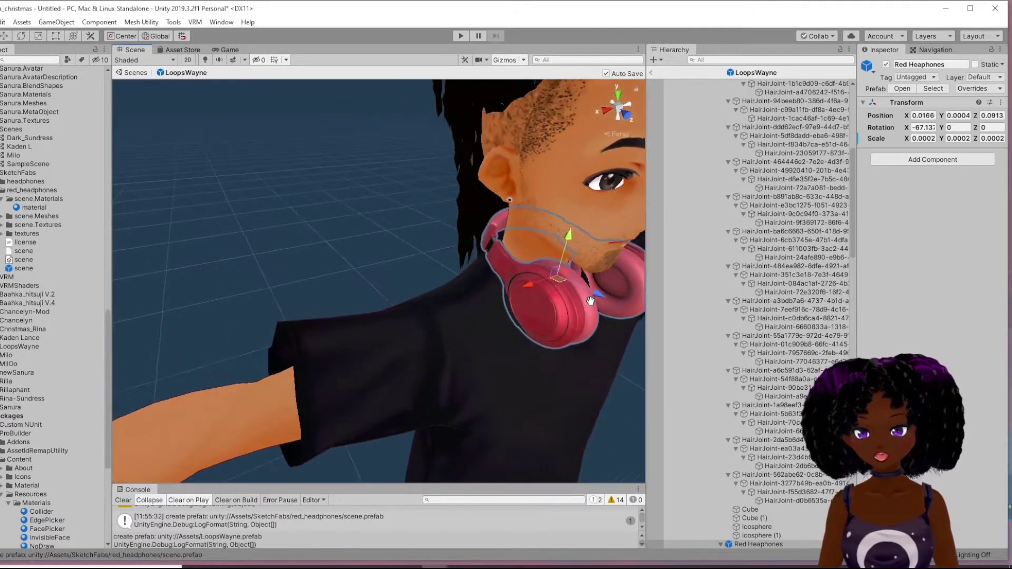
right_click_drag(531, 270, 578, 287)
middle_click_drag(503, 273, 524, 284)
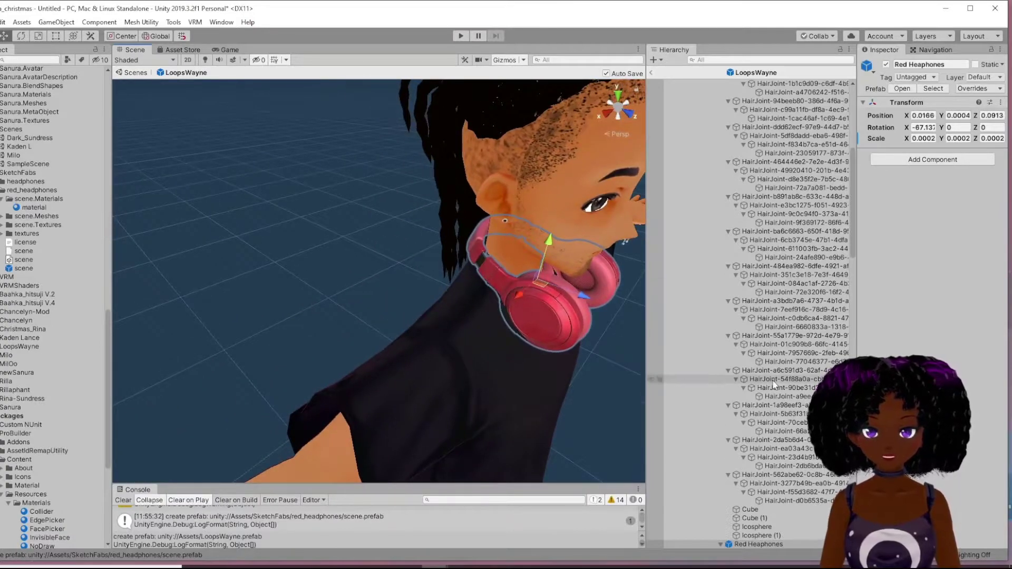
scroll(770, 371, "up", 10)
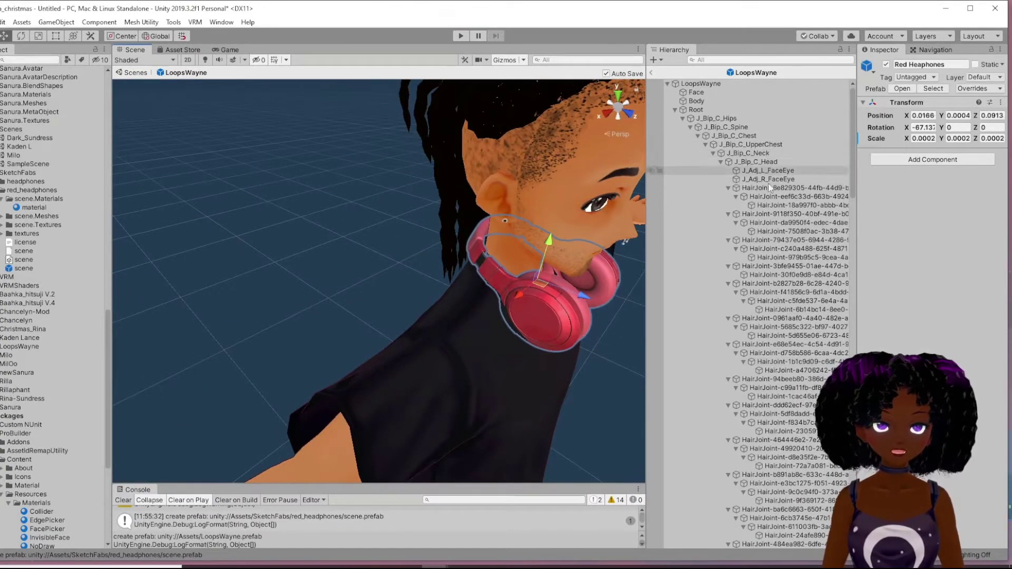
scroll(780, 394, "down", 3)
scroll(780, 390, "down", 5)
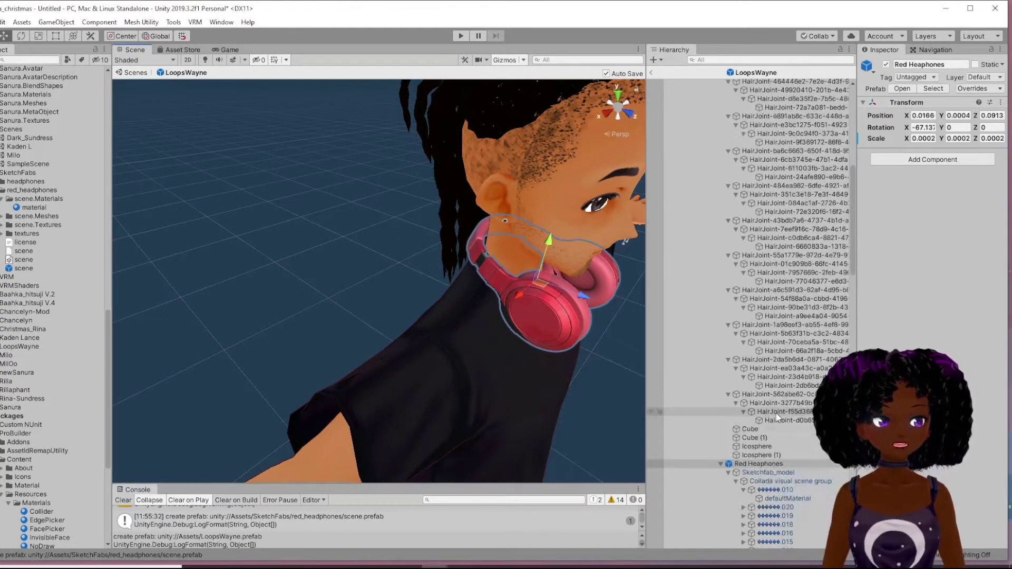
middle_click_drag(488, 303, 509, 318)
left_click_drag(402, 272, 403, 274)
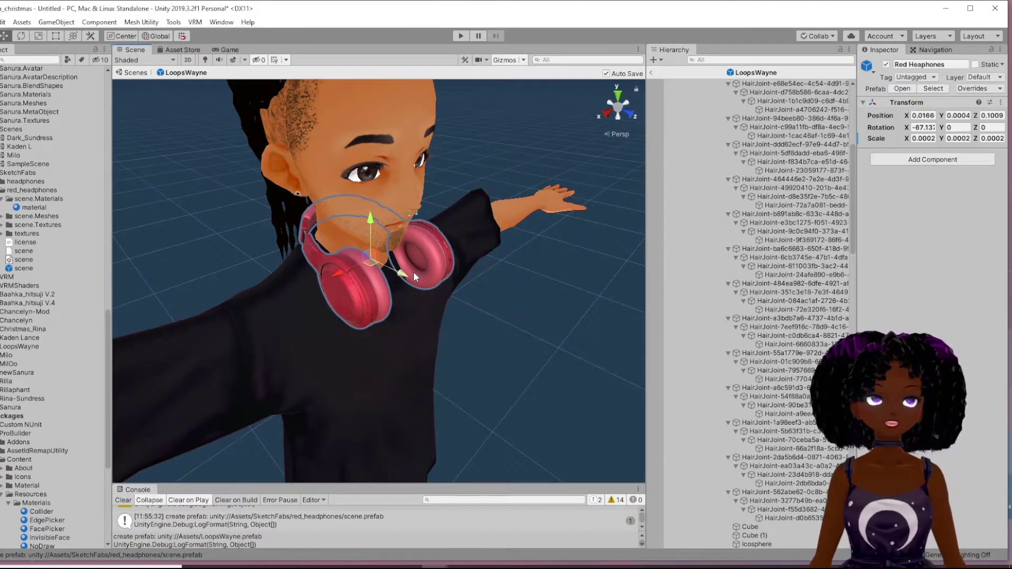
- Deselect the headphones and examine their fit on the avatar from the front, up close and in full-body view
right_click_drag(411, 305, 415, 328)
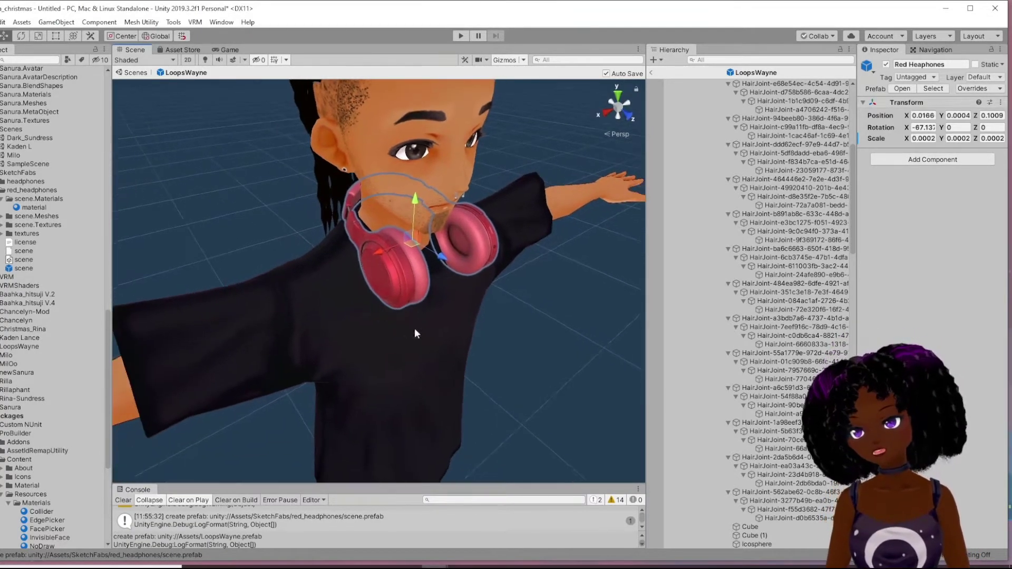
middle_click_drag(415, 330, 388, 343)
scroll(312, 315, "down", 3)
right_click_drag(312, 316, 426, 296)
left_click(425, 296)
middle_click_drag(425, 297, 419, 262)
scroll(418, 263, "up", 3)
scroll(419, 267, "down", 10)
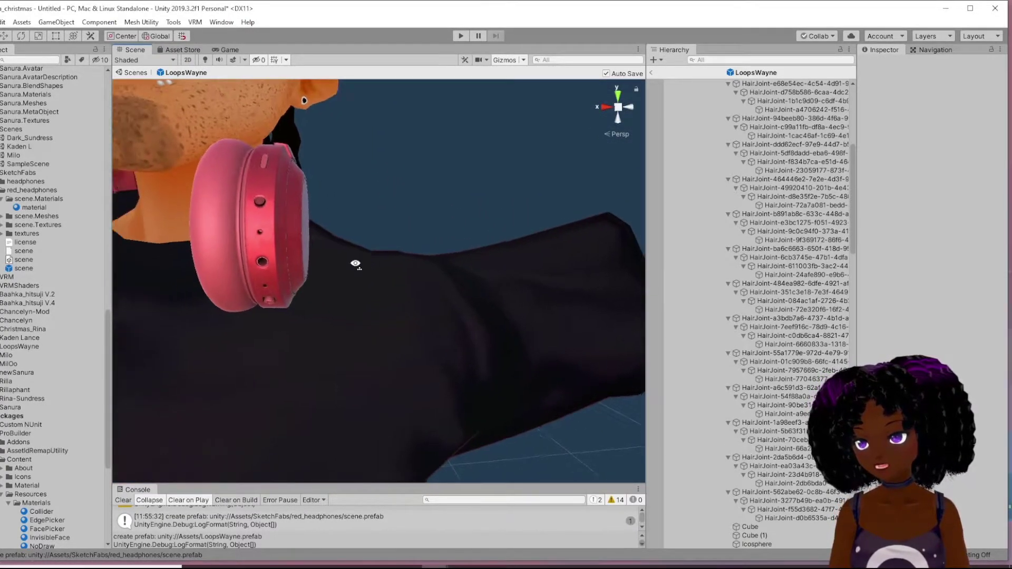
left_click_drag(448, 289, 447, 299, "alt")
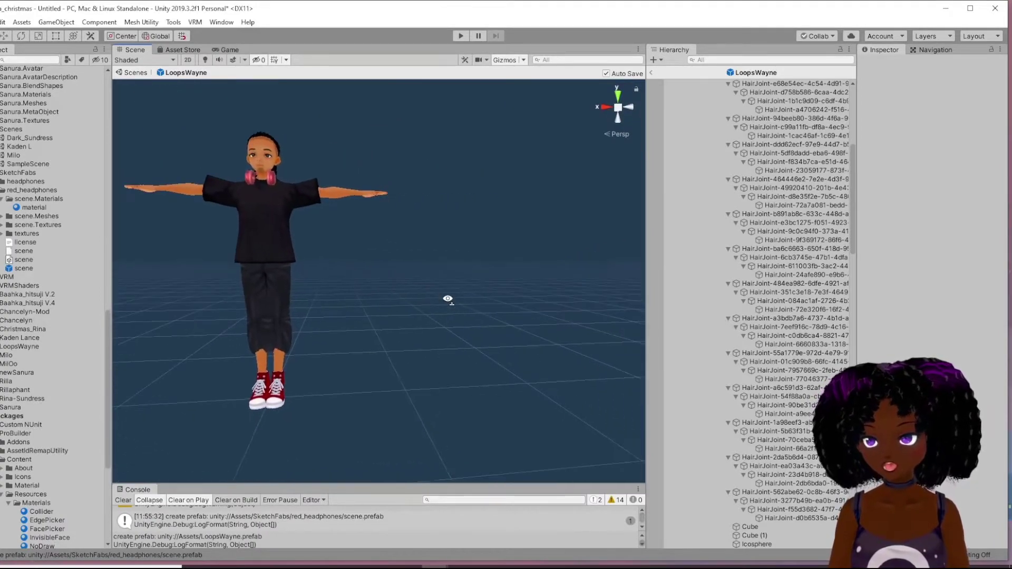
scroll(314, 268, "up", 5)
middle_click_drag(315, 271, 377, 349)
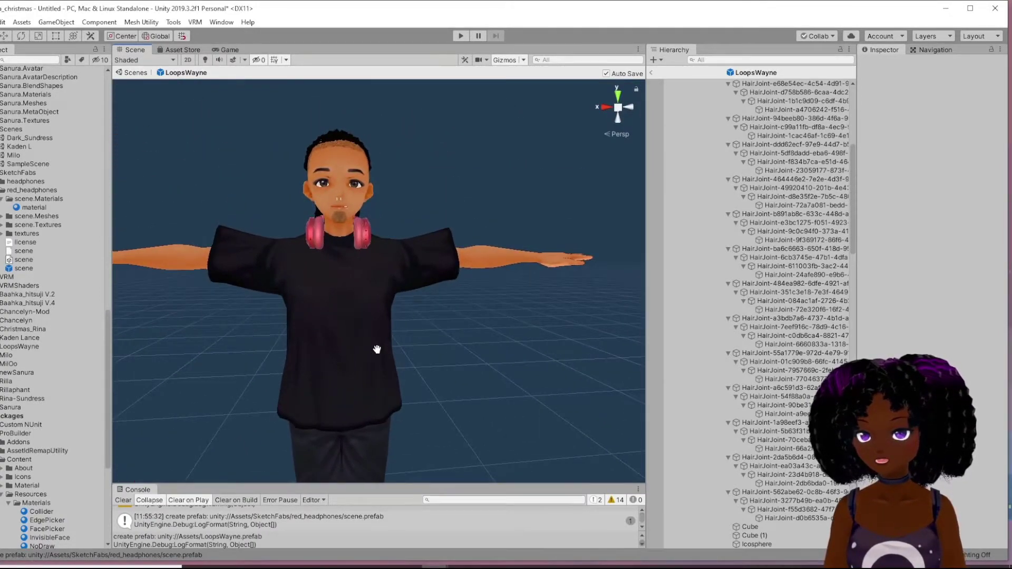
- Open the material used by the headphones' defaultMaterial mesh for editing
left_click(30, 268)
scroll(800, 270, "down", 10)
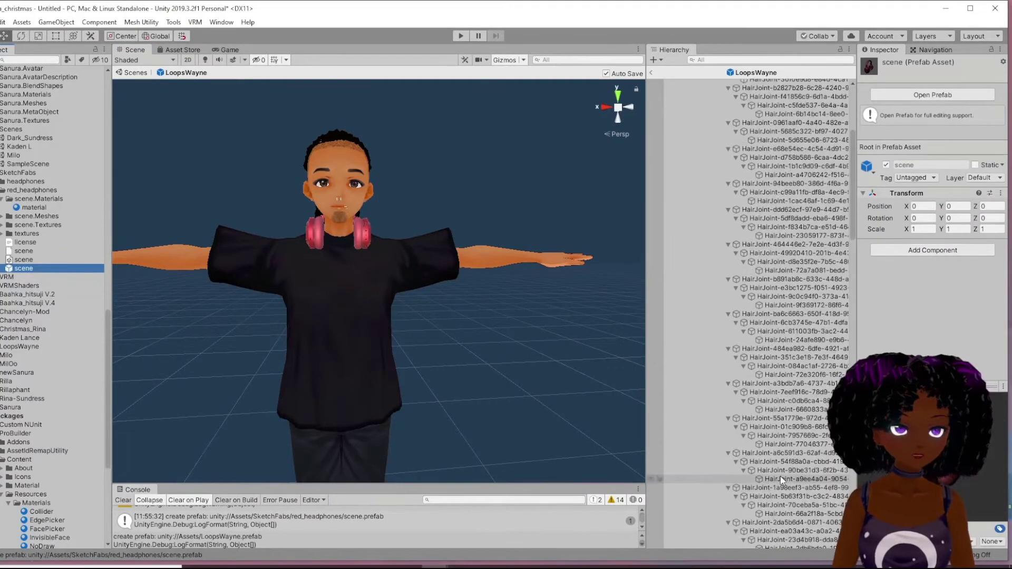
left_click(784, 270)
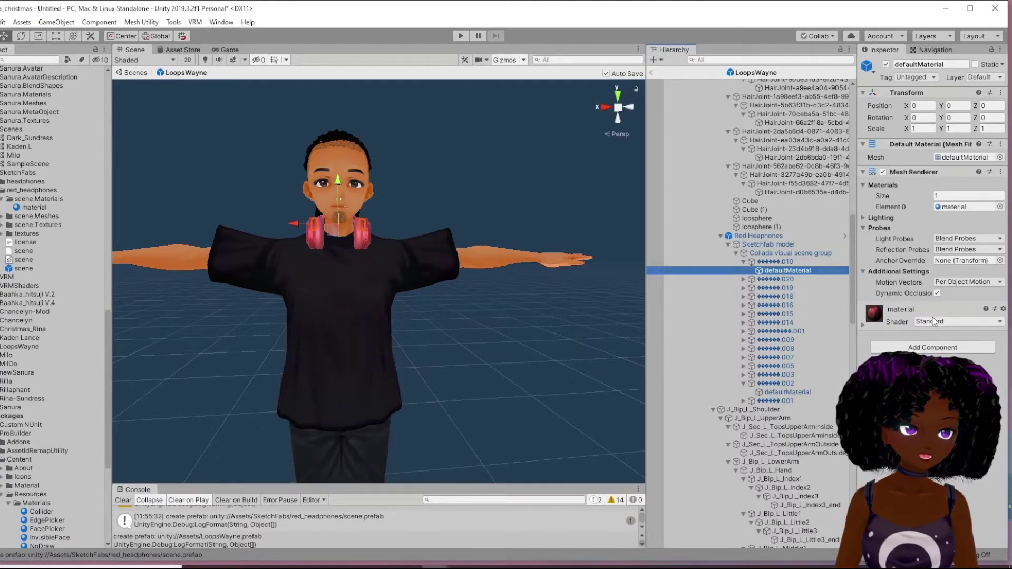
left_click(963, 207)
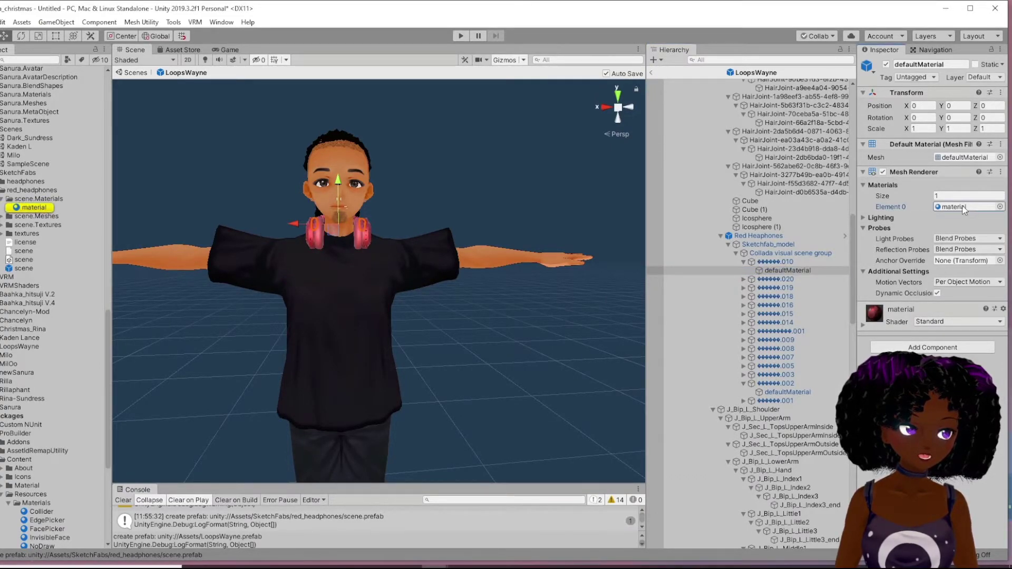
double_click(954, 207)
- Set the headphones material's base color to a deeper red, DB3131
left_click(944, 118)
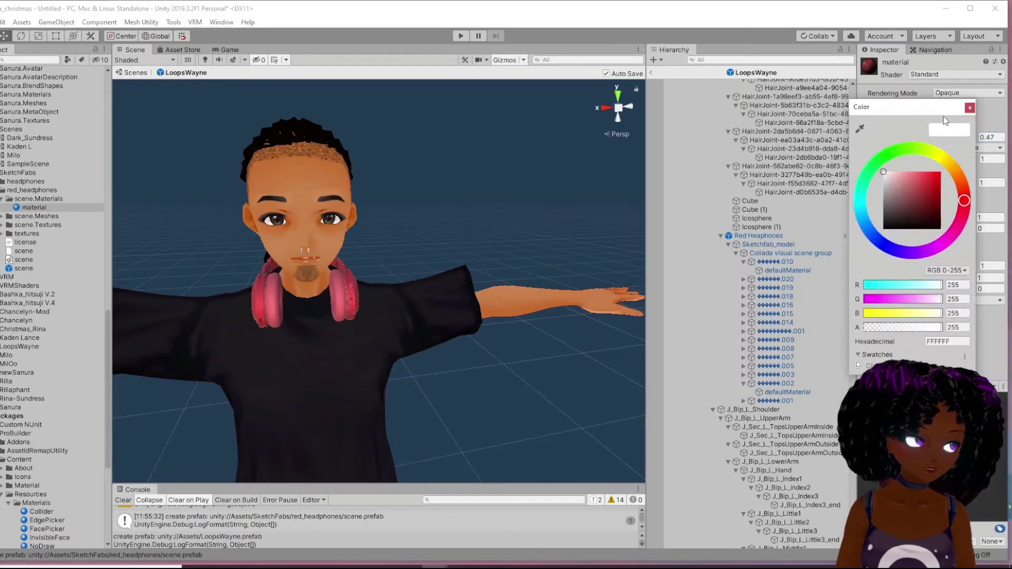
left_click(930, 178)
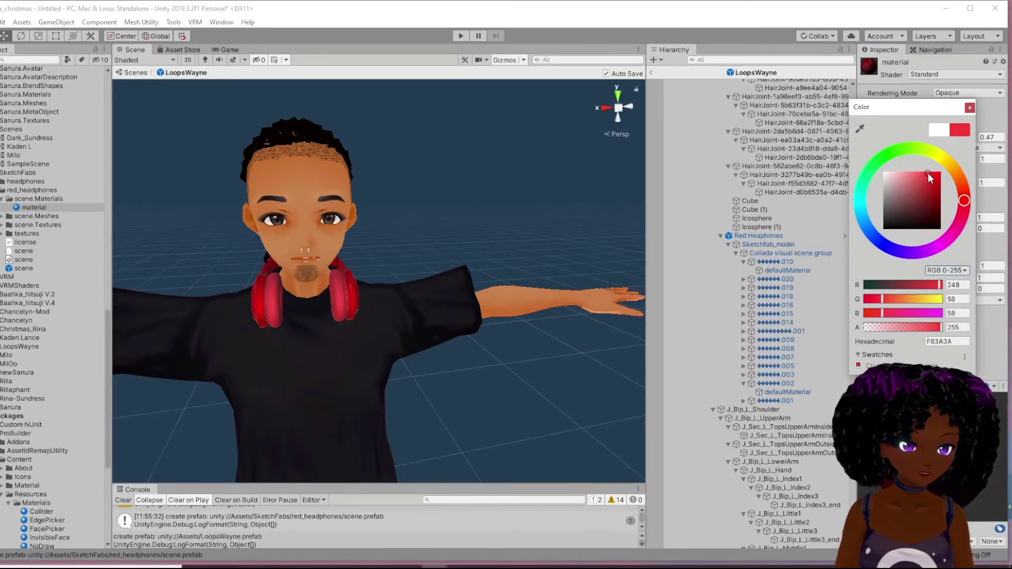
left_click_drag(927, 173, 930, 181)
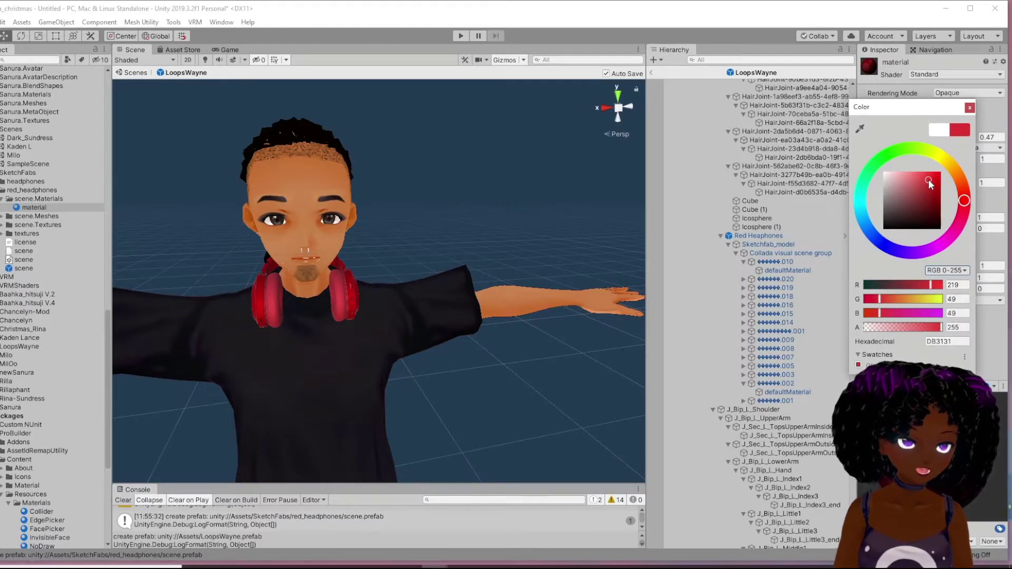
left_click(458, 283)
- Examine the recolored headphones on the avatar from several angles and distances
left_click_drag(449, 248, 481, 264, "alt")
middle_click_drag(481, 289, 502, 243)
right_click_drag(502, 242, 483, 250)
middle_click_drag(483, 251, 453, 349)
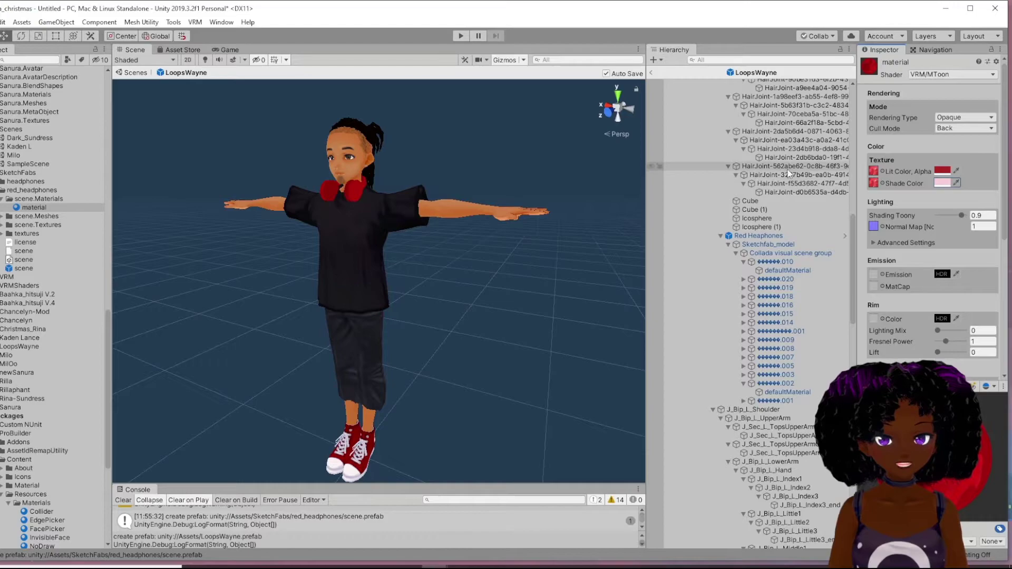
right_click_drag(401, 231, 469, 259)
middle_click_drag(343, 213, 460, 300)
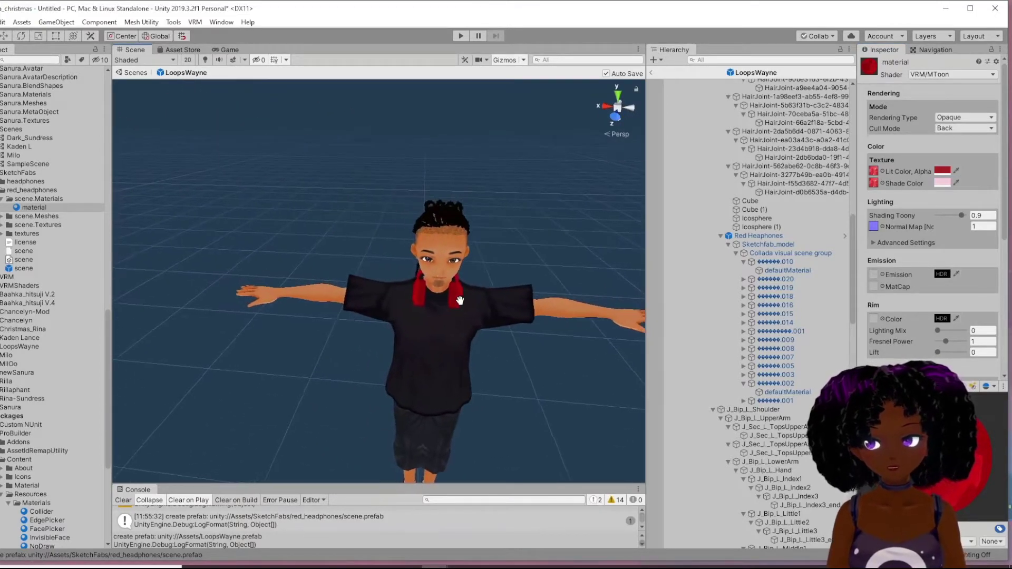
- Switch the headphones material's shader from VRM/MToon to Standard
scroll(469, 281, "up", 5)
middle_click_drag(562, 299, 501, 271)
left_click(985, 75)
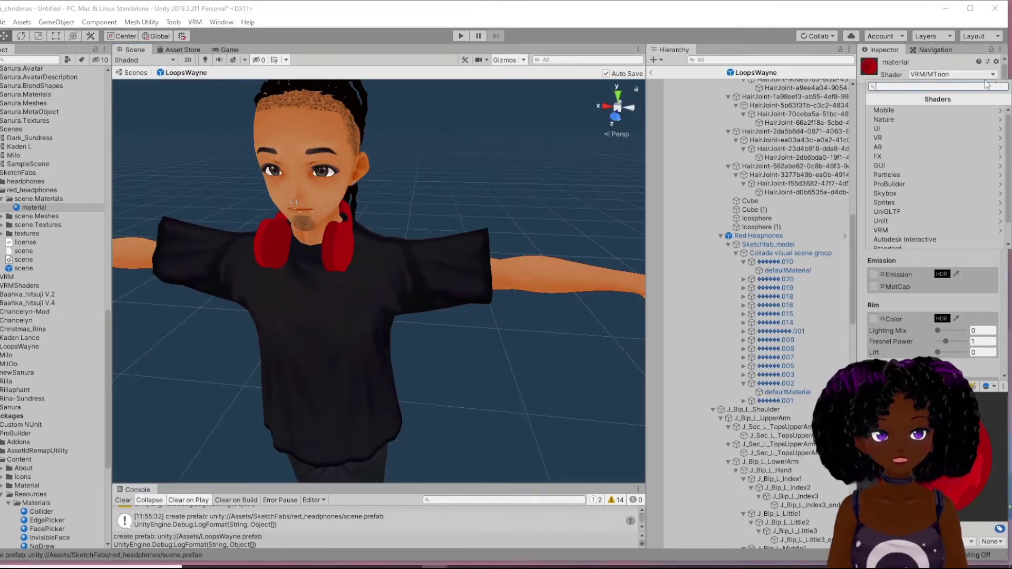
left_click(907, 223)
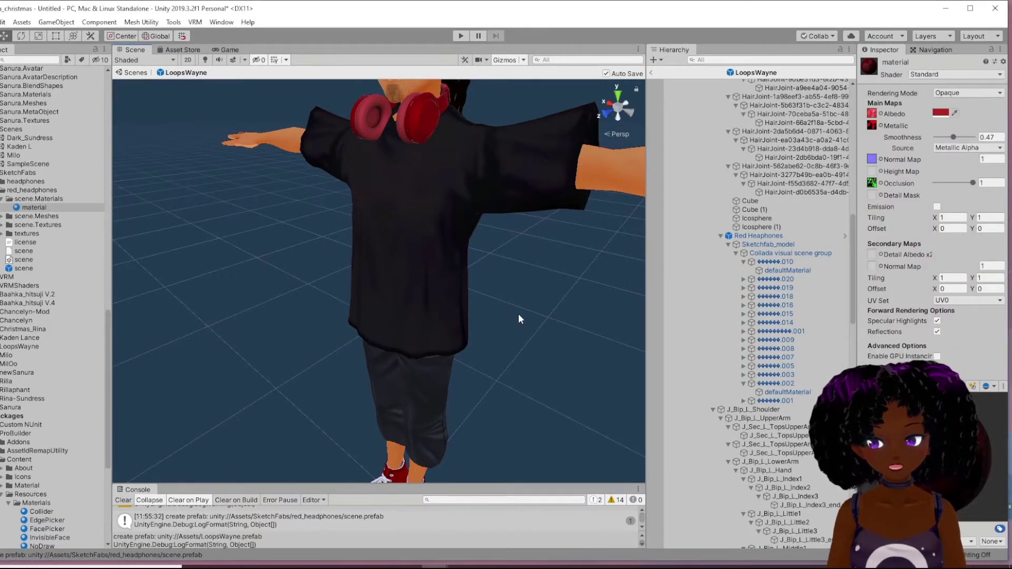
- Sample the red of the avatar's sneakers as the headphones material's albedo color
scroll(516, 321, "down", 4)
middle_click_drag(510, 348, 504, 315)
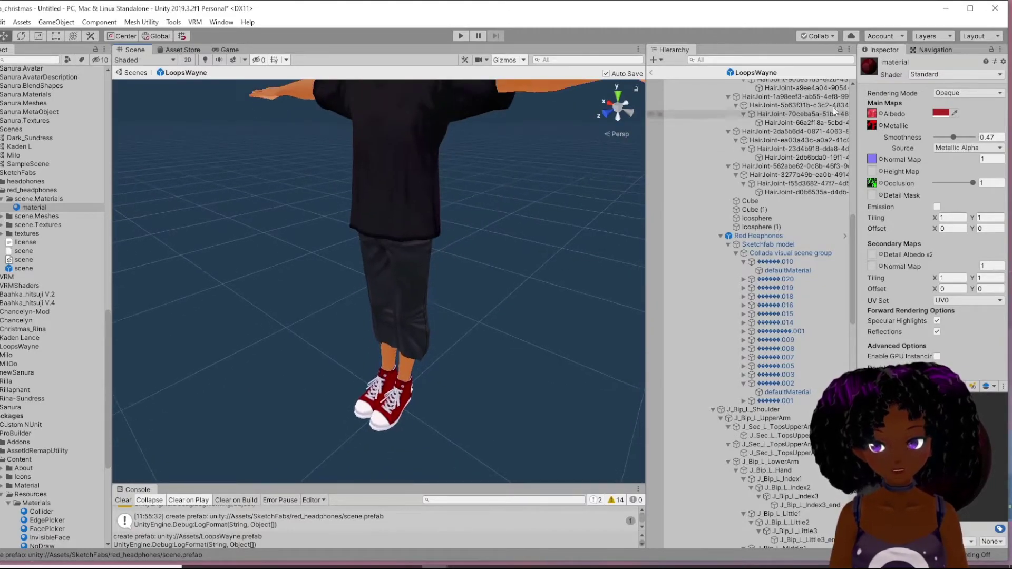
left_click(955, 113)
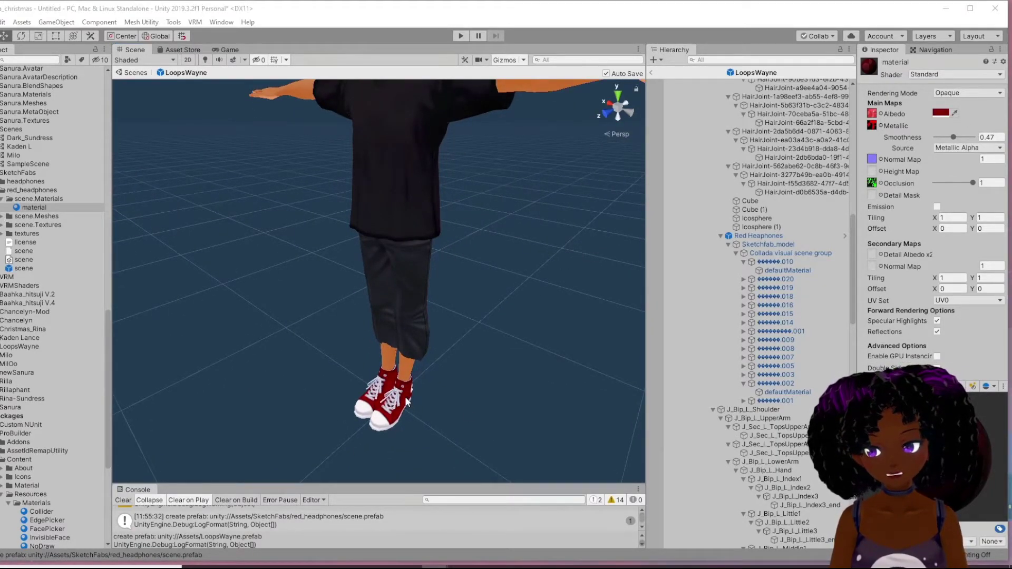
- Adjust the headphones material's albedo to a brighter red, around B00808, and check it on the full avatar
scroll(495, 249, "down", 5)
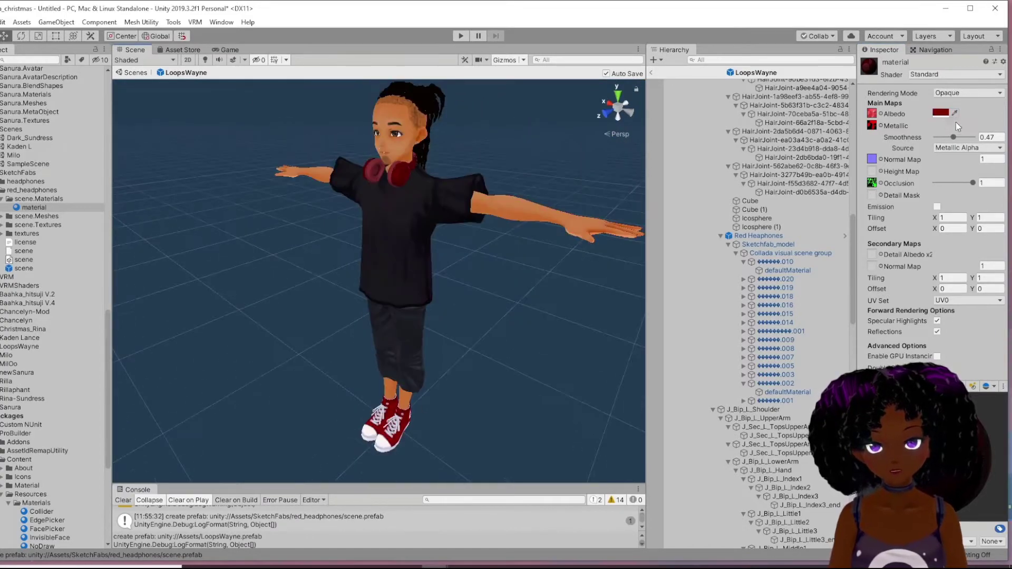
left_click(941, 112)
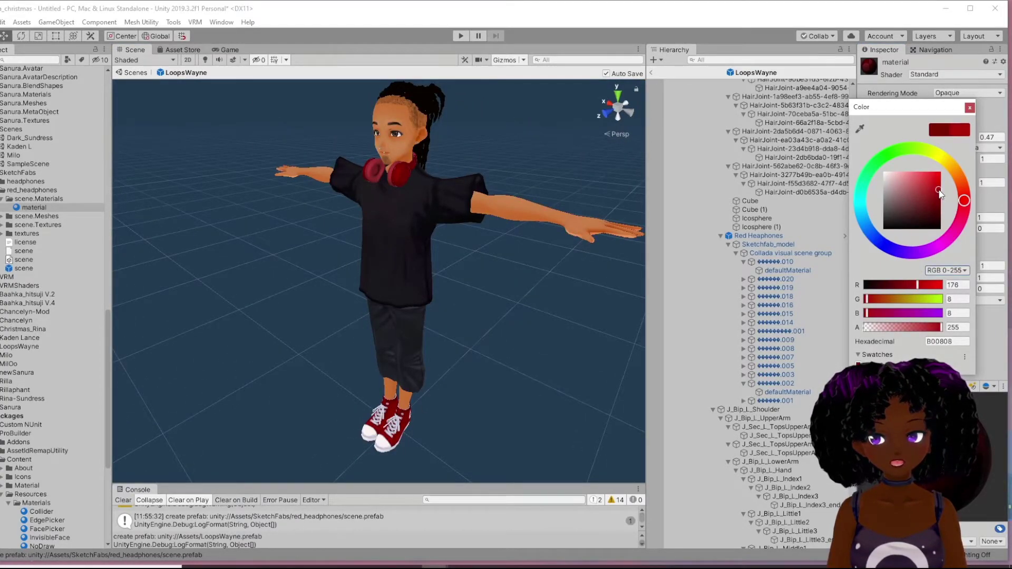
right_click_drag(486, 160, 562, 194)
middle_click_drag(385, 196, 472, 216)
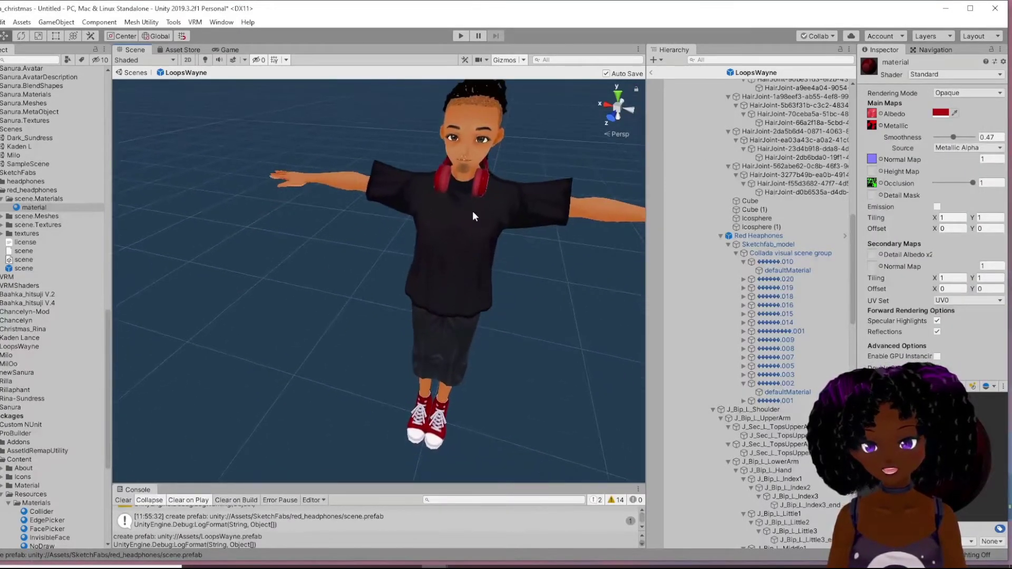
- Examine the headphones' color, surface shading and fit around the neck up close from several angles
scroll(521, 182, "up", 5)
middle_click_drag(521, 183, 481, 261)
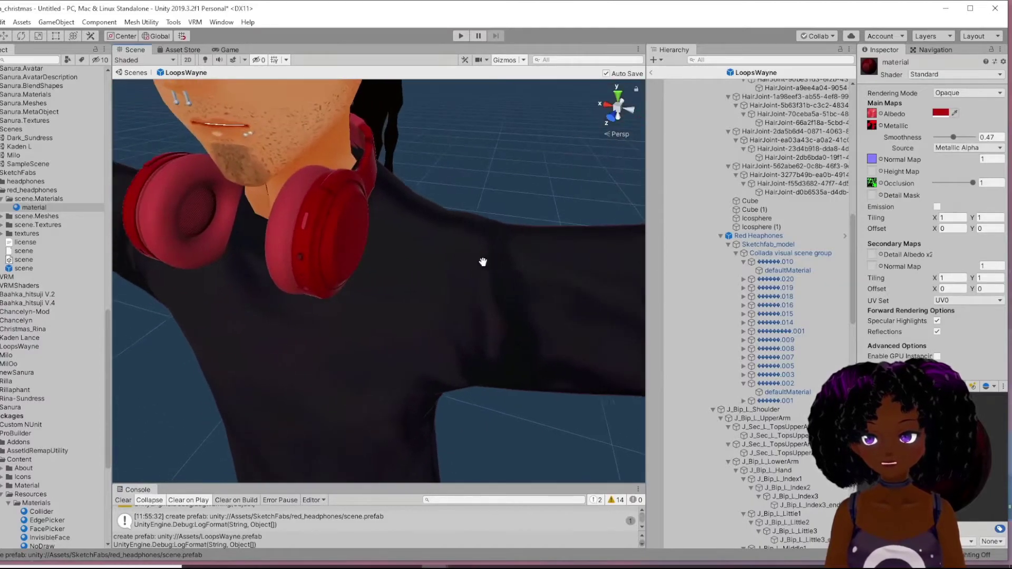
right_click_drag(481, 262, 524, 239)
middle_click_drag(524, 239, 519, 239)
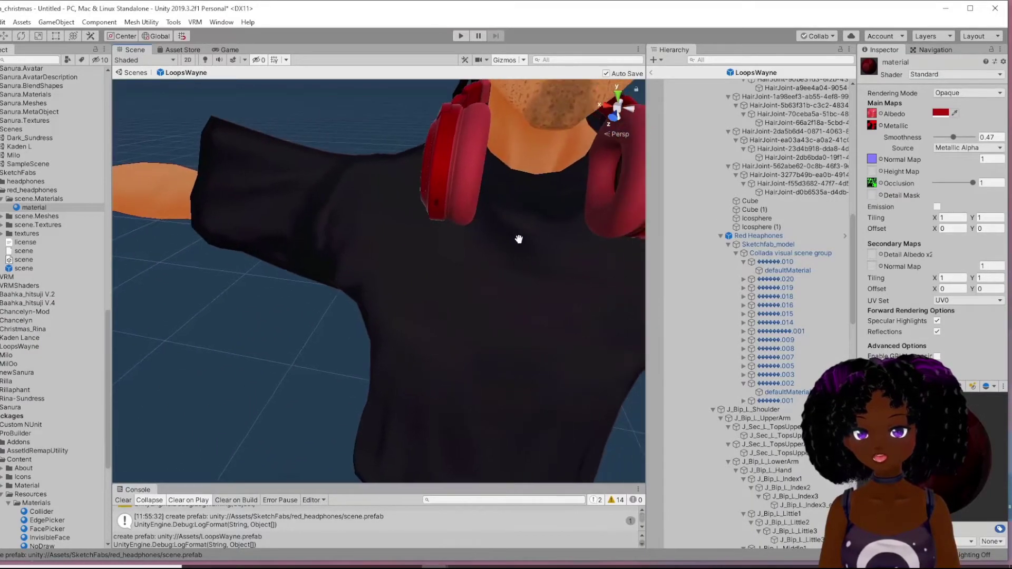
middle_click_drag(617, 256, 593, 263)
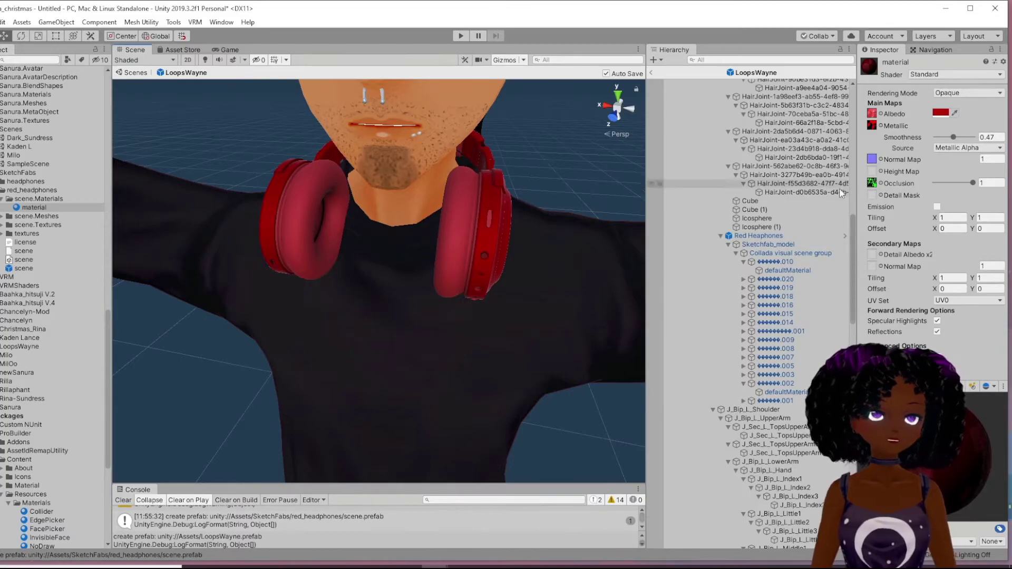
mouse_move(580, 280)
right_mouse_down()
mouse_move(600, 272)
mouse_move(592, 294)
right_mouse_up()
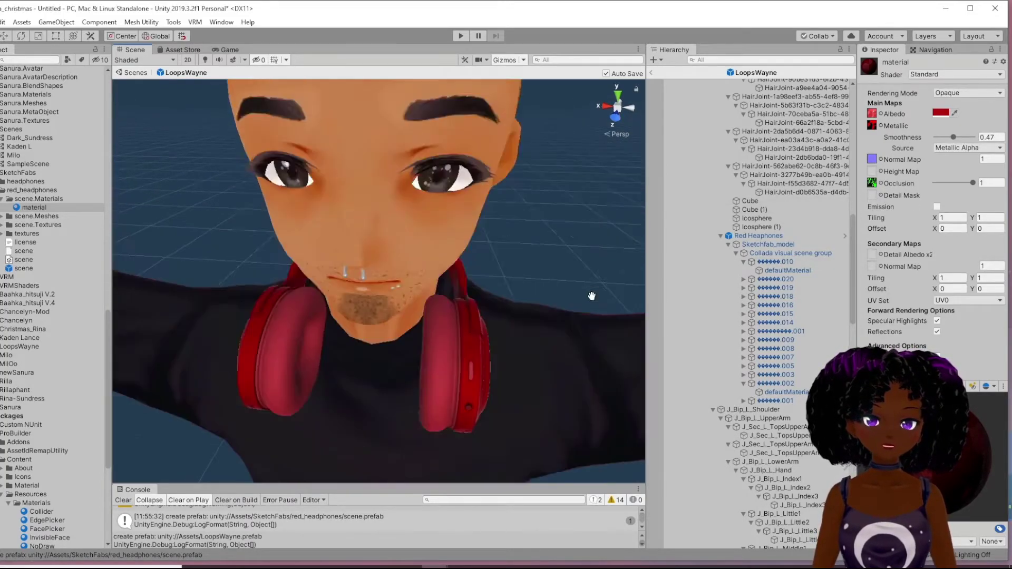
middle_click_drag(592, 294, 595, 289)
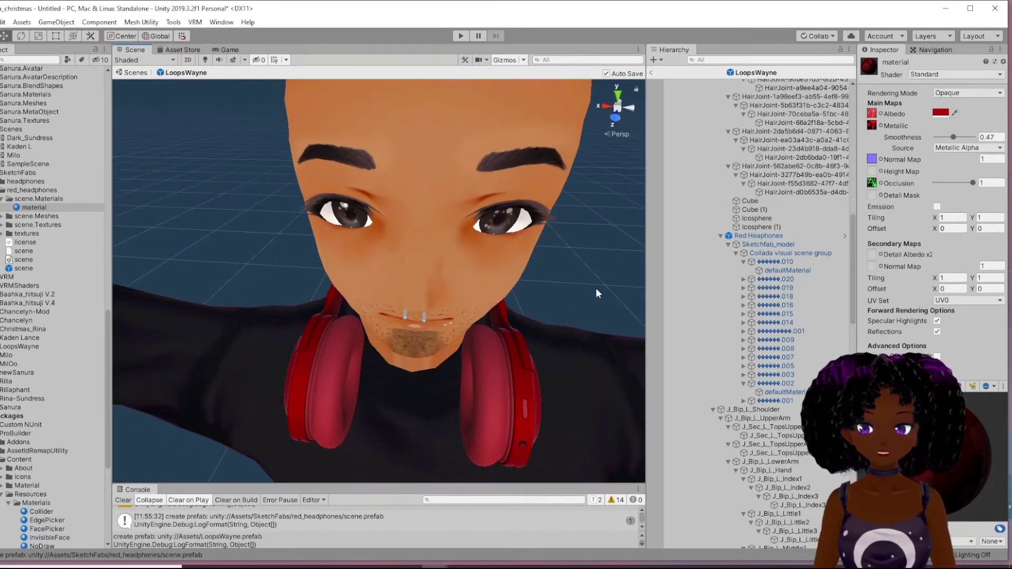
right_click_drag(583, 296, 580, 224)
middle_click_drag(586, 328, 586, 307)
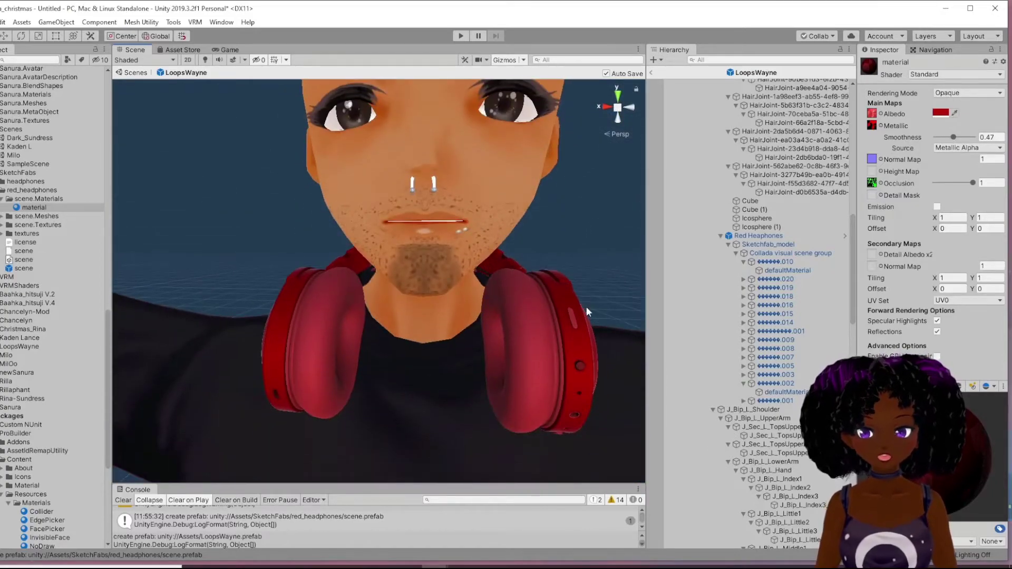
scroll(586, 311, "down", 5)
right_click_drag(551, 335, 595, 324)
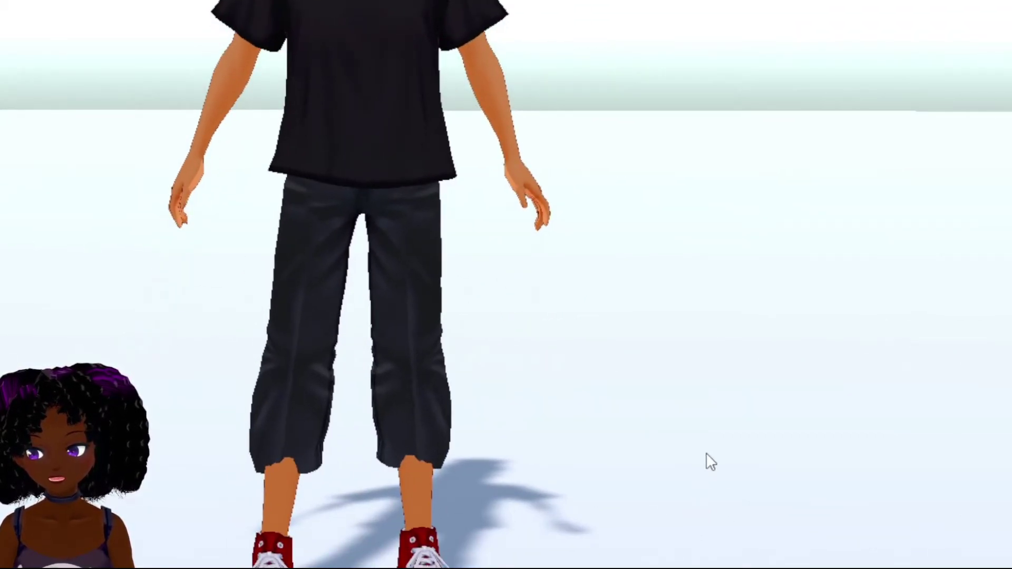
- Play the (Loop) 1 Run motion on the avatar in the motion viewer, with the headphones framed up close
middle_click_drag(614, 369, 638, 454)
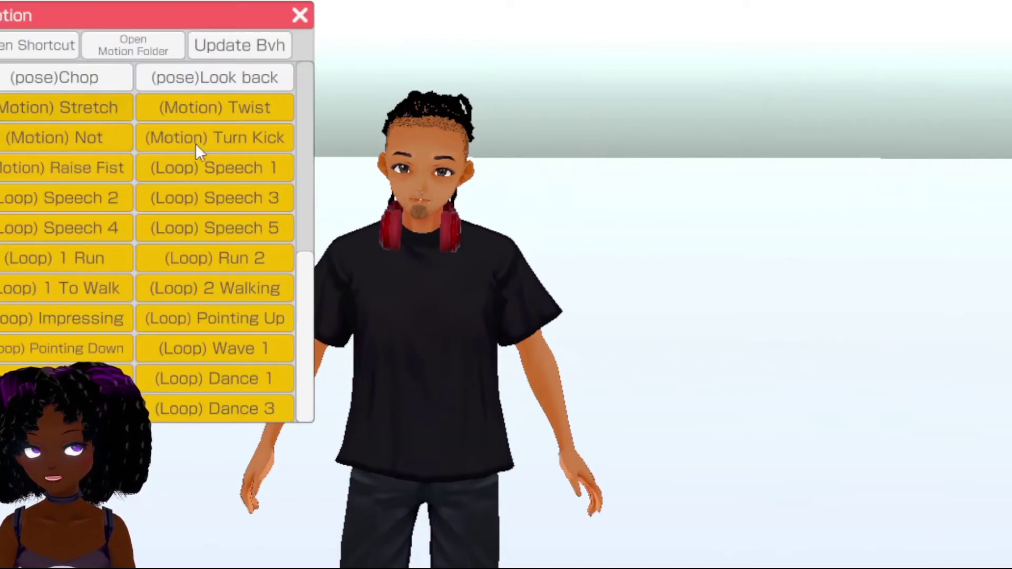
scroll(470, 247, "up", 5)
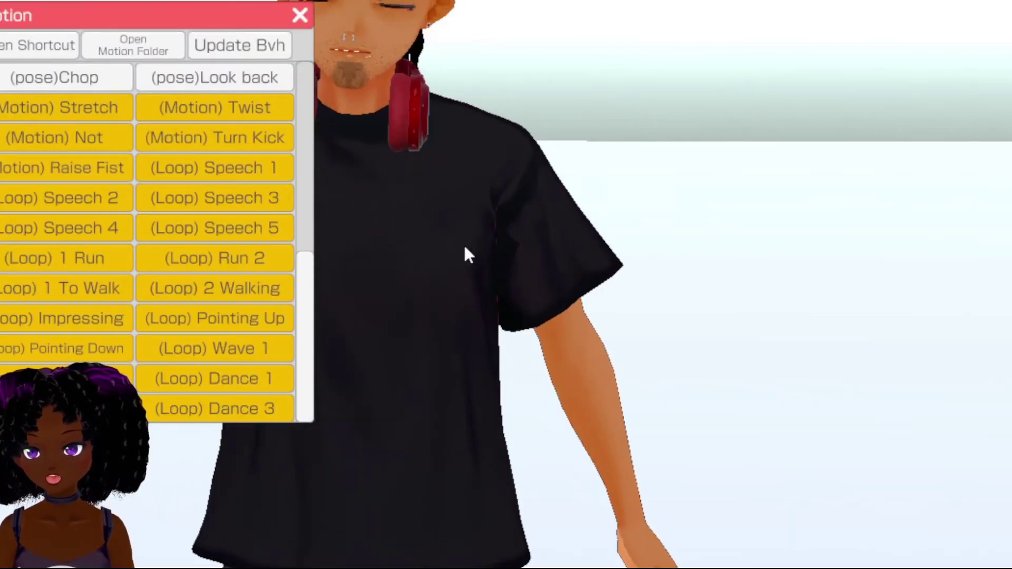
middle_click_drag(440, 240, 438, 280)
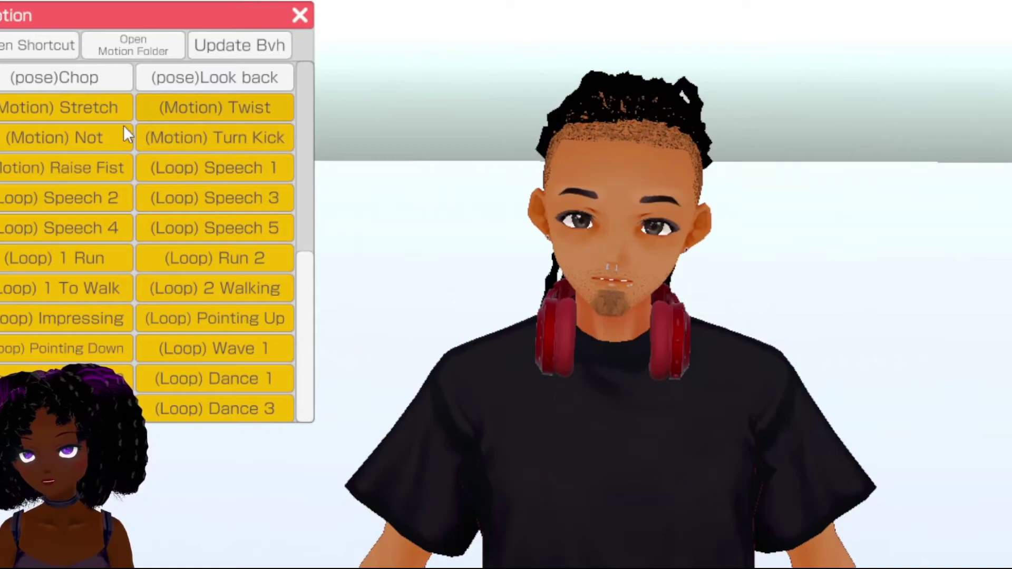
left_click(110, 263)
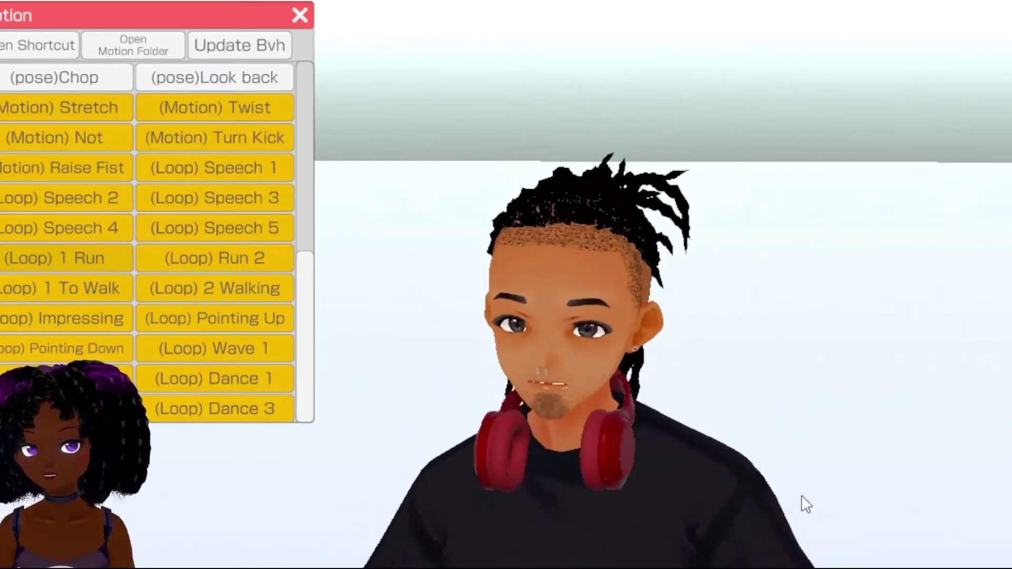